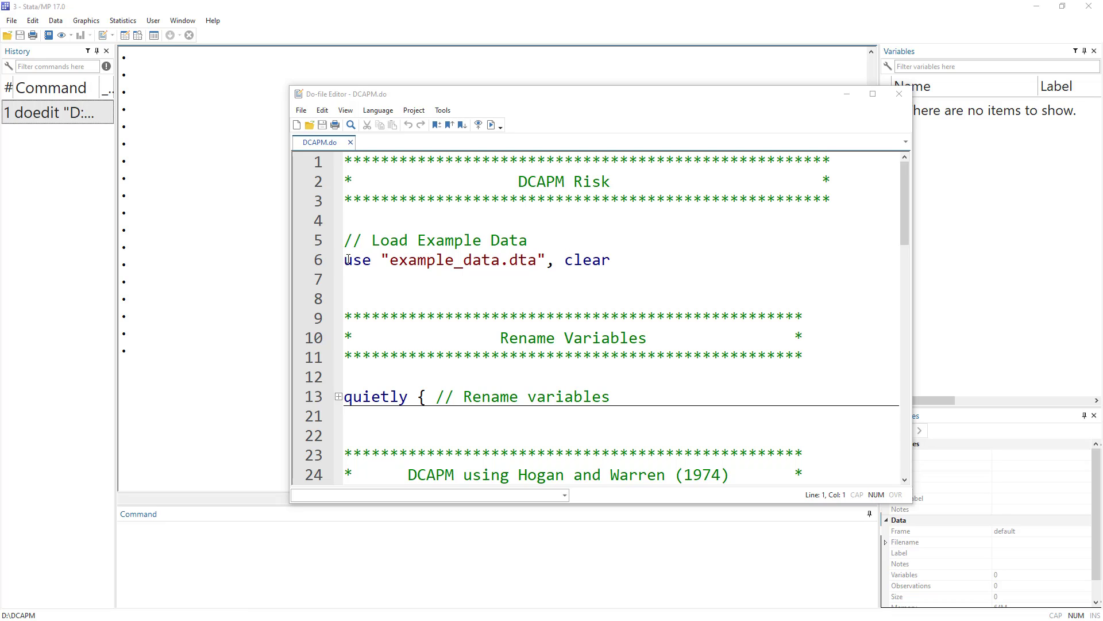
{"action": "left_click_drag", "start_coordinate": [345, 260], "coordinate": [610, 259]}
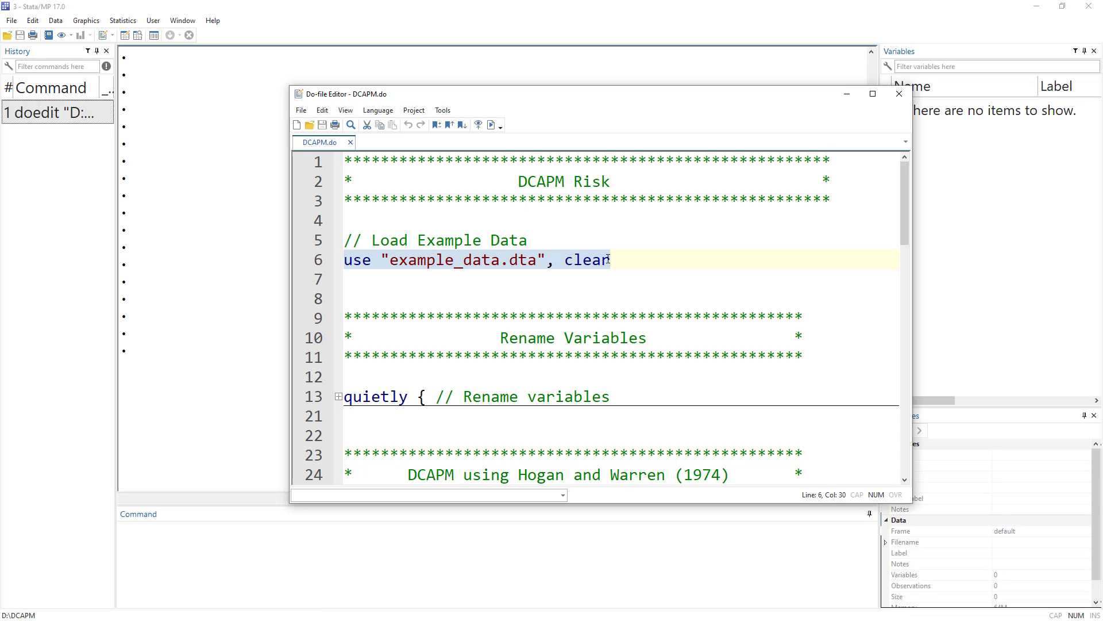
{"action": "double_click", "coordinate": [466, 262]}
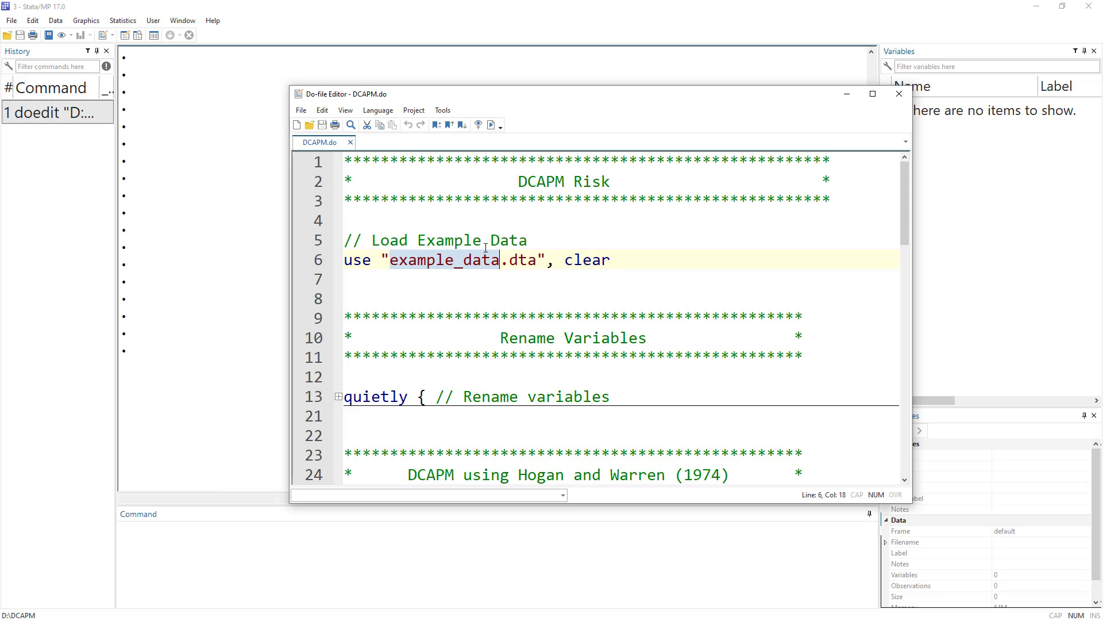
{"action": "scroll", "coordinate": [485, 247], "scroll_direction": "down", "scroll_amount": 1}
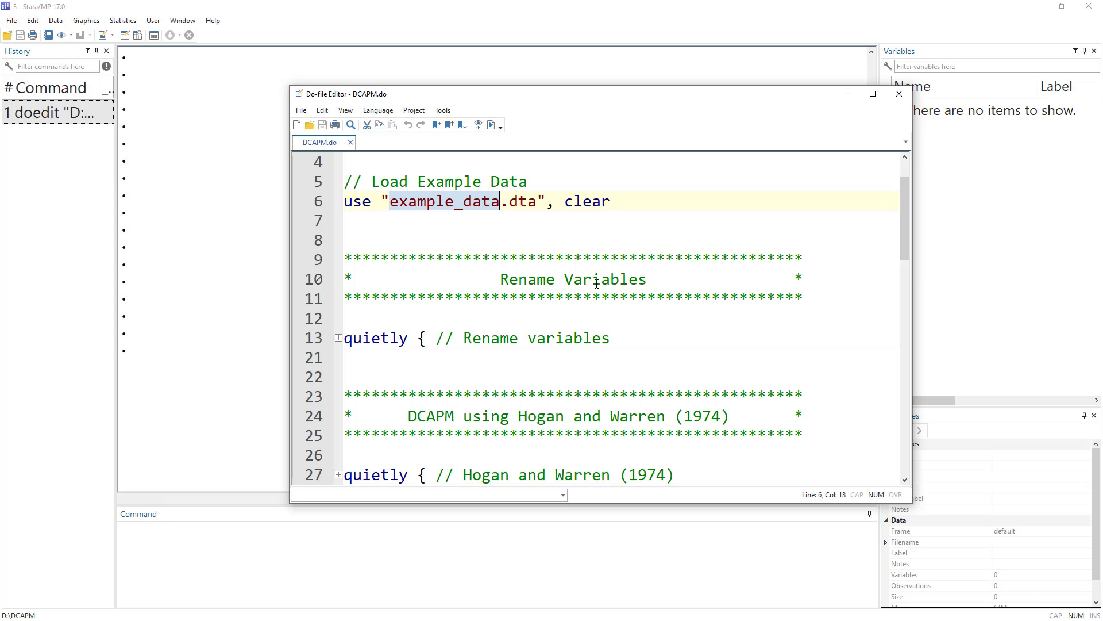
{"action": "left_click_drag", "start_coordinate": [496, 279], "coordinate": [657, 279]}
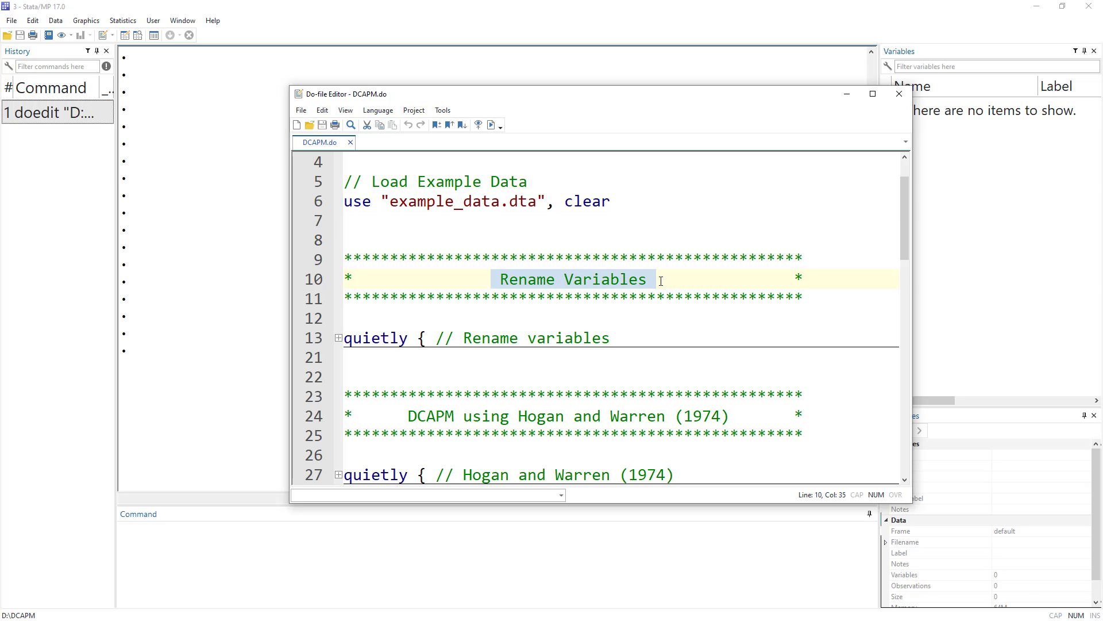
{"action": "scroll", "coordinate": [512, 254], "scroll_direction": "down", "scroll_amount": 2}
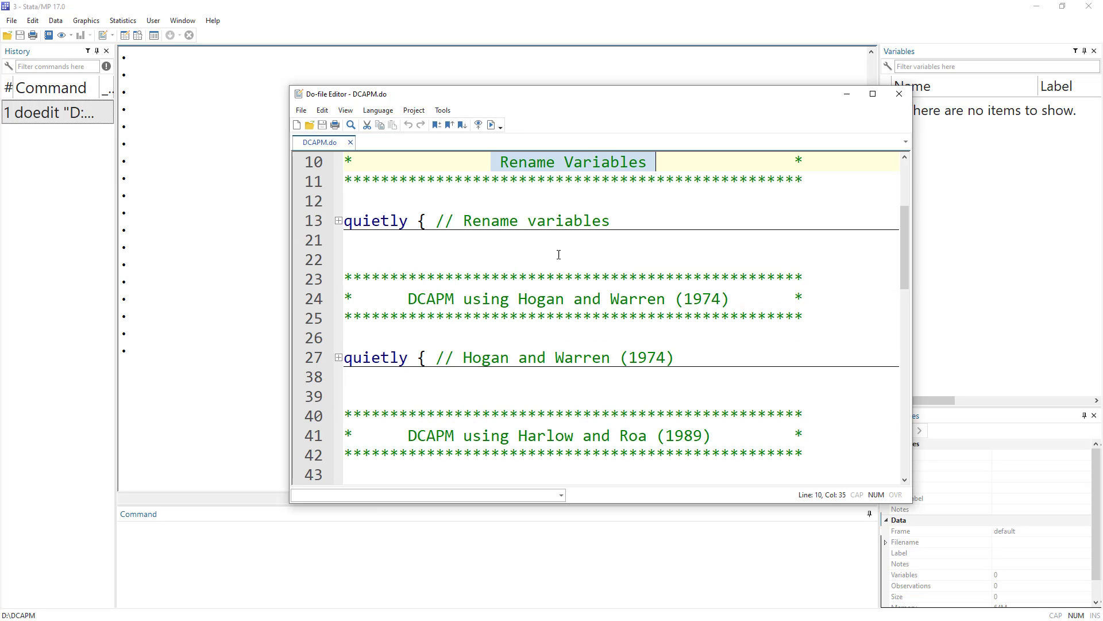
{"action": "left_click_drag", "start_coordinate": [401, 299], "coordinate": [669, 296]}
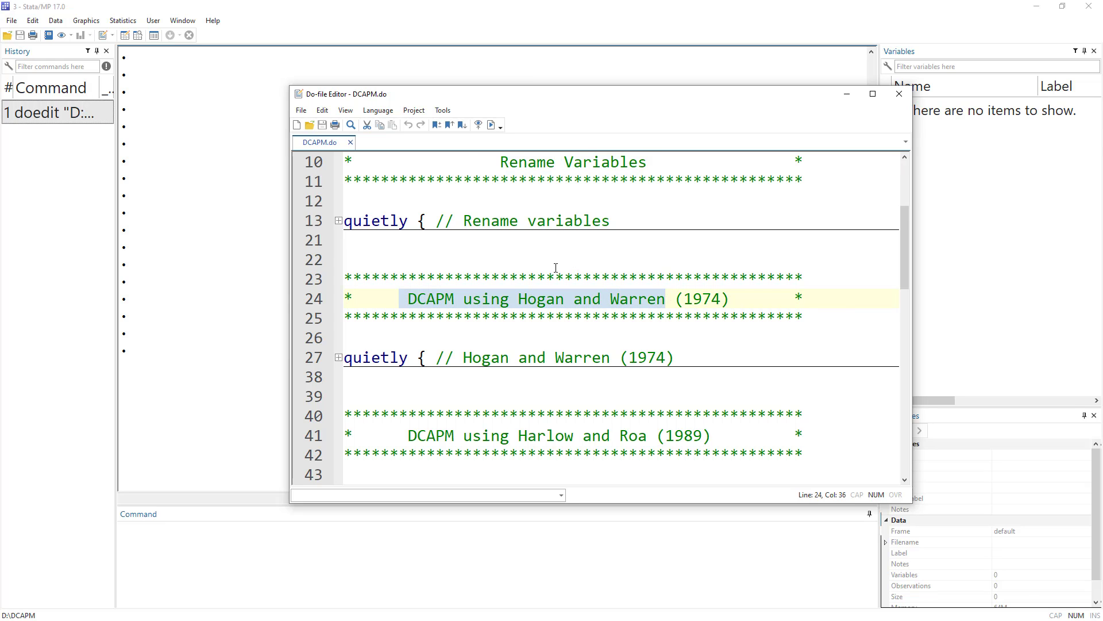
{"action": "scroll", "coordinate": [556, 267], "scroll_direction": "down", "scroll_amount": 2}
{"action": "left_click_drag", "start_coordinate": [404, 317], "coordinate": [592, 317]}
{"action": "scroll", "coordinate": [557, 304], "scroll_direction": "down", "scroll_amount": 3}
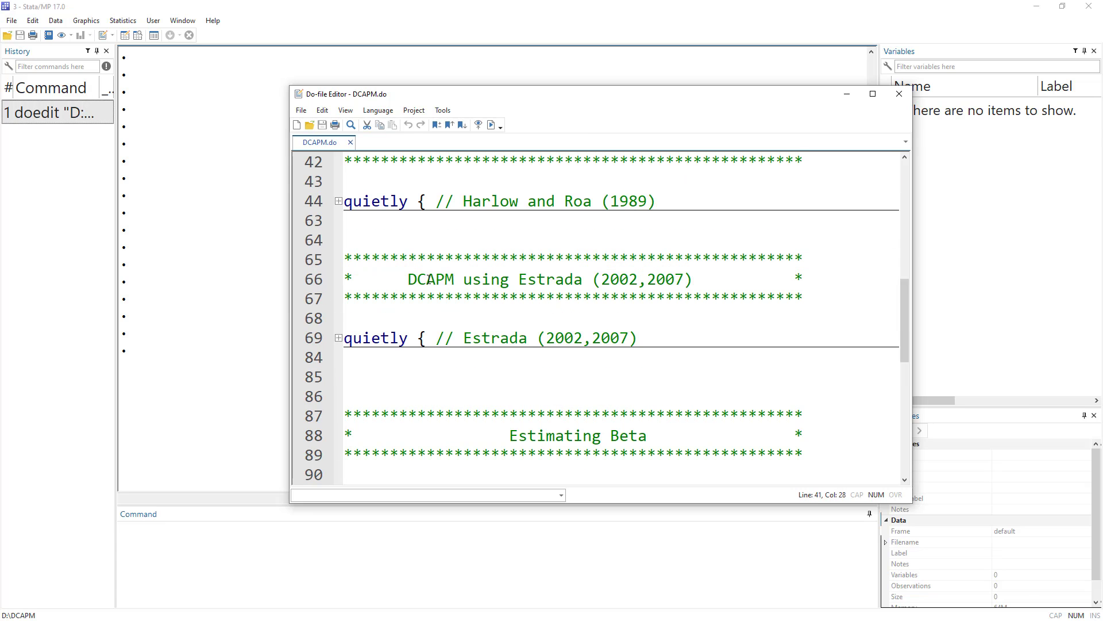
{"action": "left_click_drag", "start_coordinate": [410, 280], "coordinate": [582, 279]}
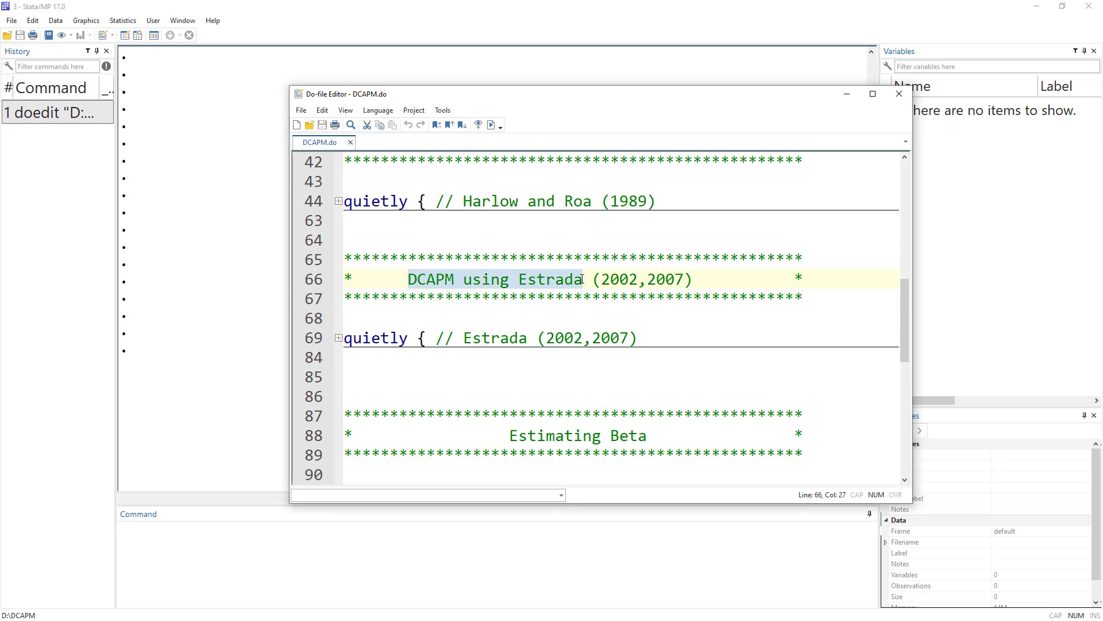
{"action": "scroll", "coordinate": [543, 253], "scroll_direction": "down", "scroll_amount": 1}
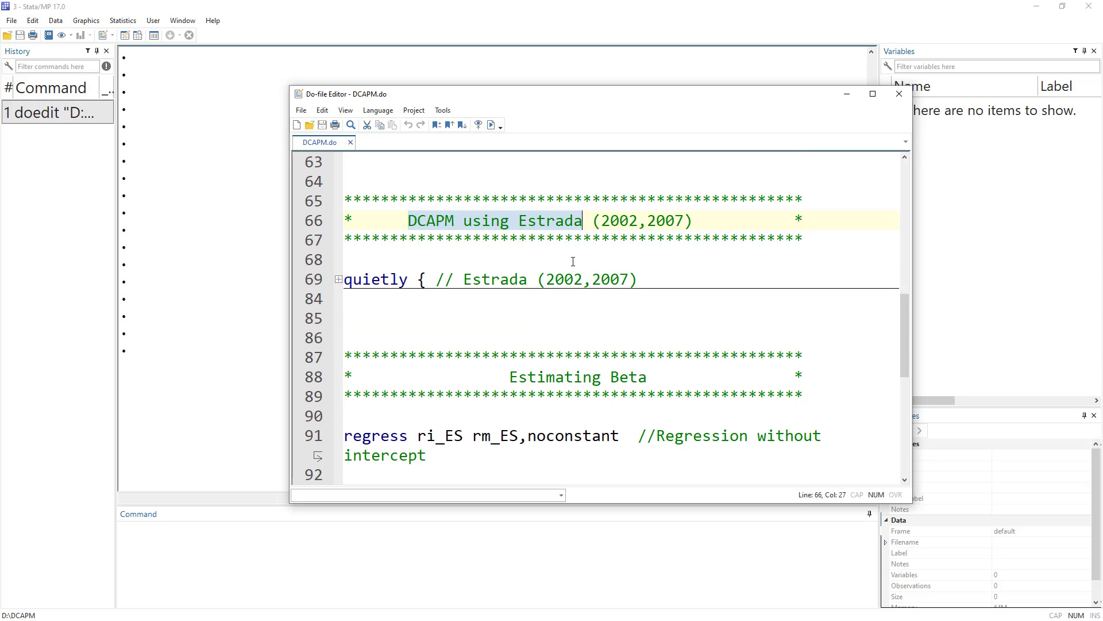
{"action": "scroll", "coordinate": [596, 282], "scroll_direction": "down", "scroll_amount": 1}
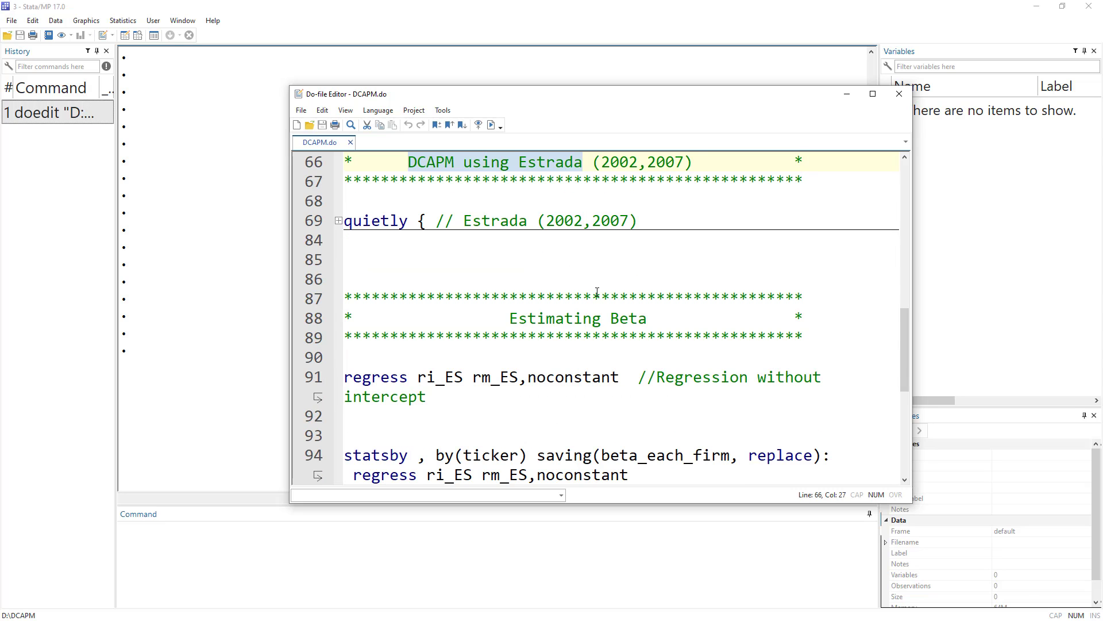
{"action": "left_click_drag", "start_coordinate": [510, 320], "coordinate": [656, 320]}
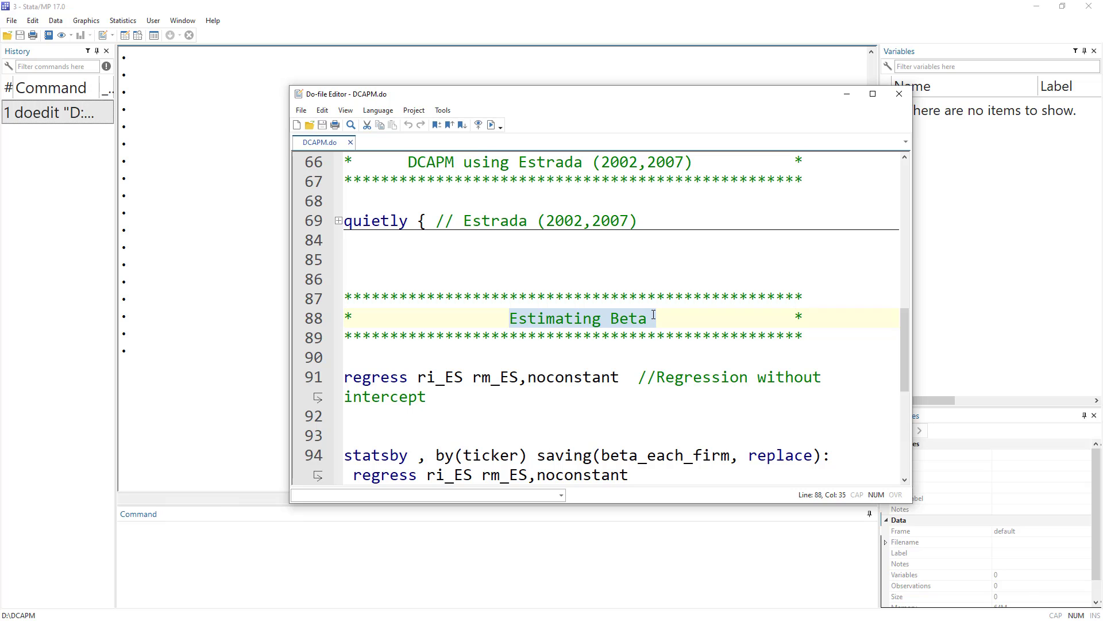
{"action": "scroll", "coordinate": [623, 315], "scroll_direction": "up", "scroll_amount": 10}
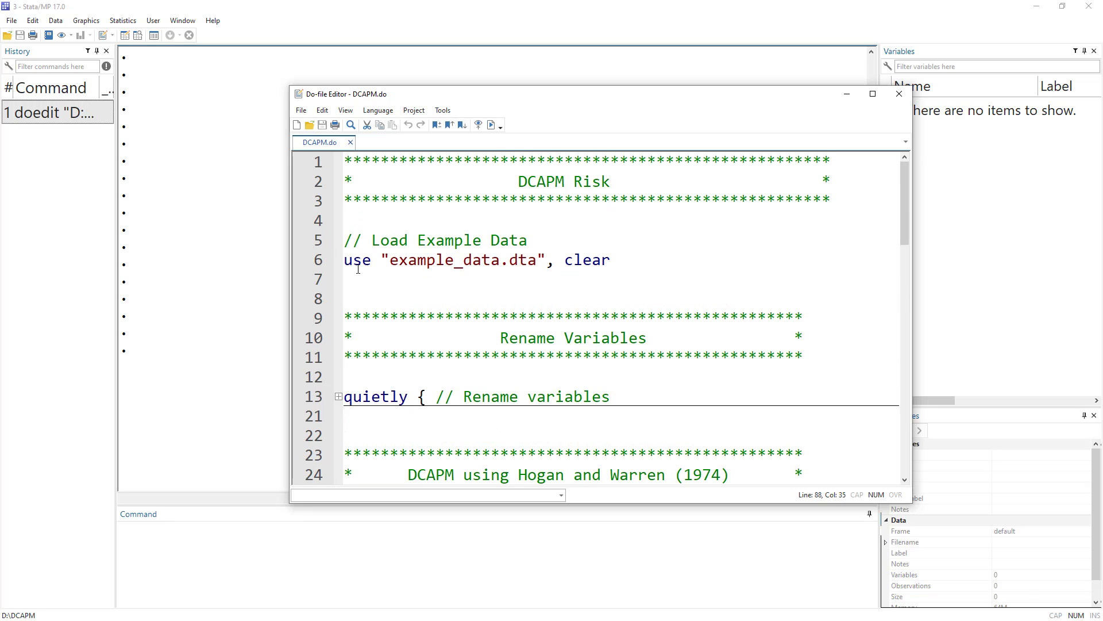
{"action": "left_click", "coordinate": [320, 260]}
Step: Load example_data.dta from line 6 and browse its five variables in the Data Editor
{"action": "left_click", "coordinate": [491, 124]}
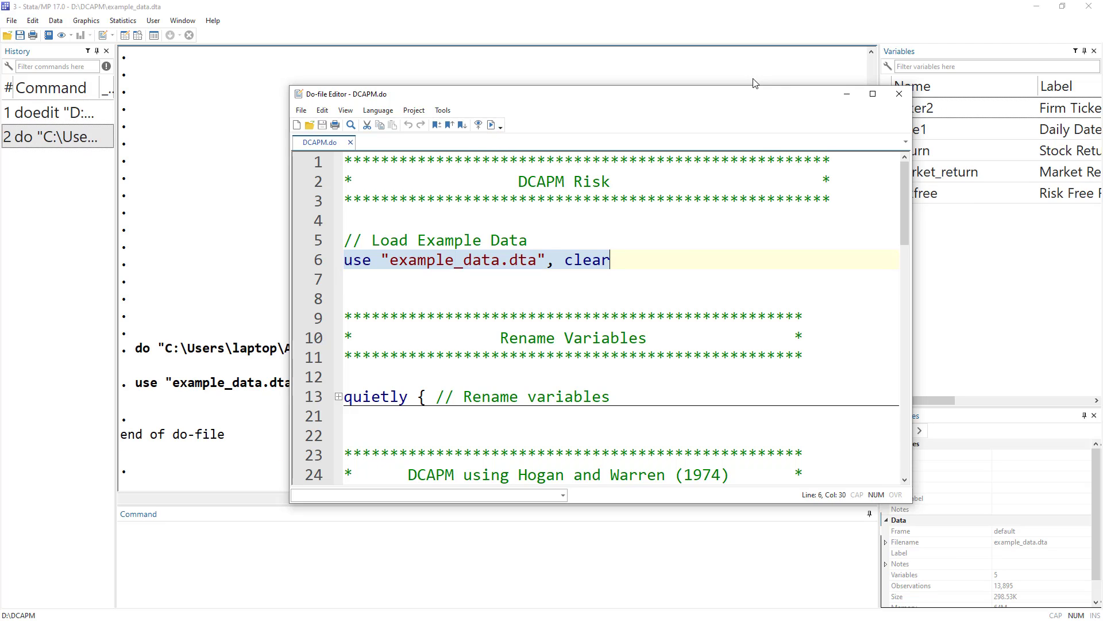
{"action": "left_click_drag", "start_coordinate": [707, 98], "coordinate": [633, 96]}
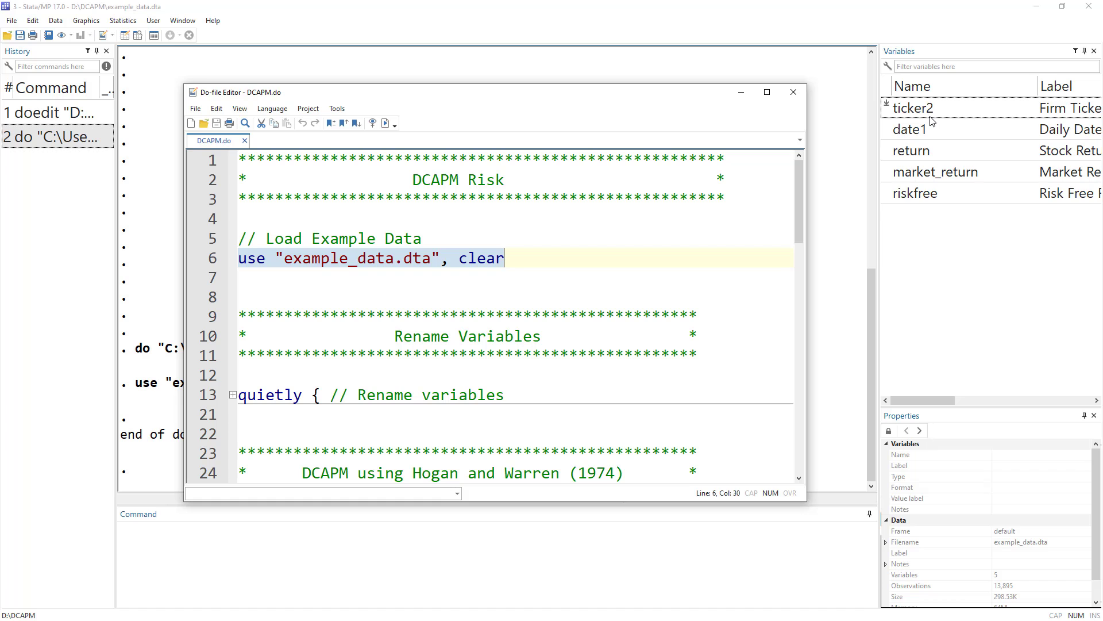
{"action": "left_click_drag", "start_coordinate": [878, 204], "coordinate": [824, 204]}
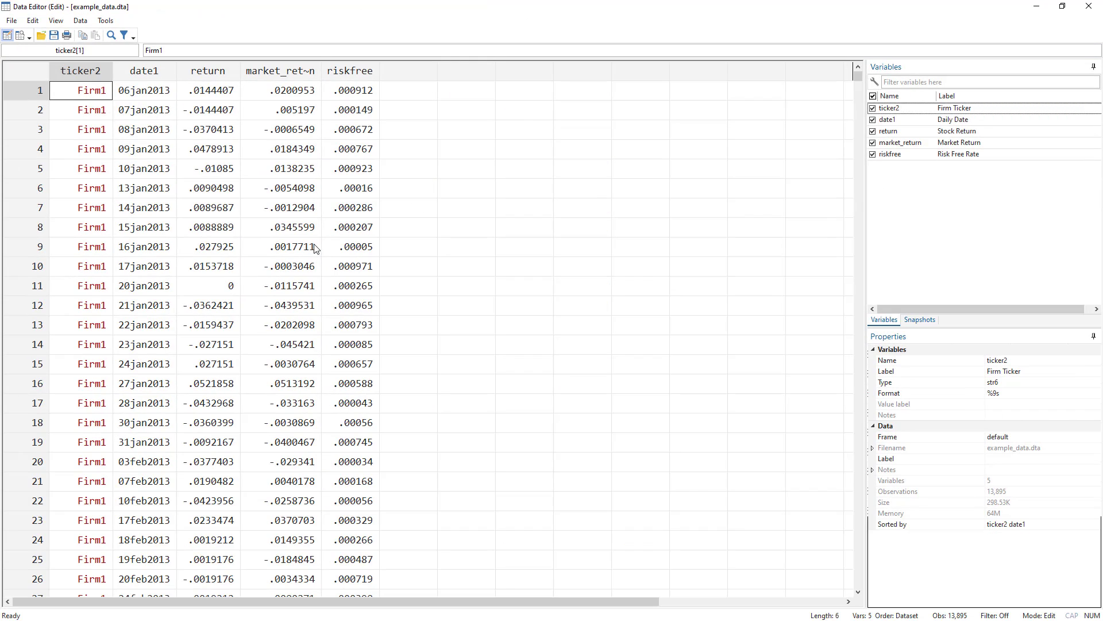
{"action": "left_click", "coordinate": [1089, 5]}
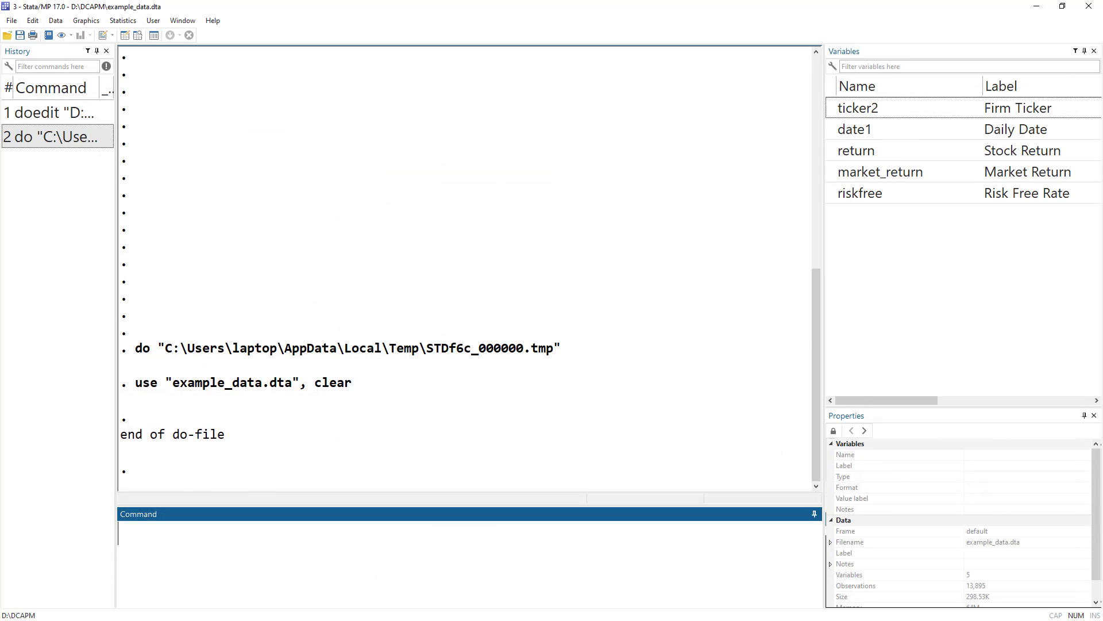
Step: Expand the folded Rename variables block and examine the ticker2→ticker and date1→date renames
{"action": "scroll", "coordinate": [363, 309], "scroll_direction": "down", "scroll_amount": 2}
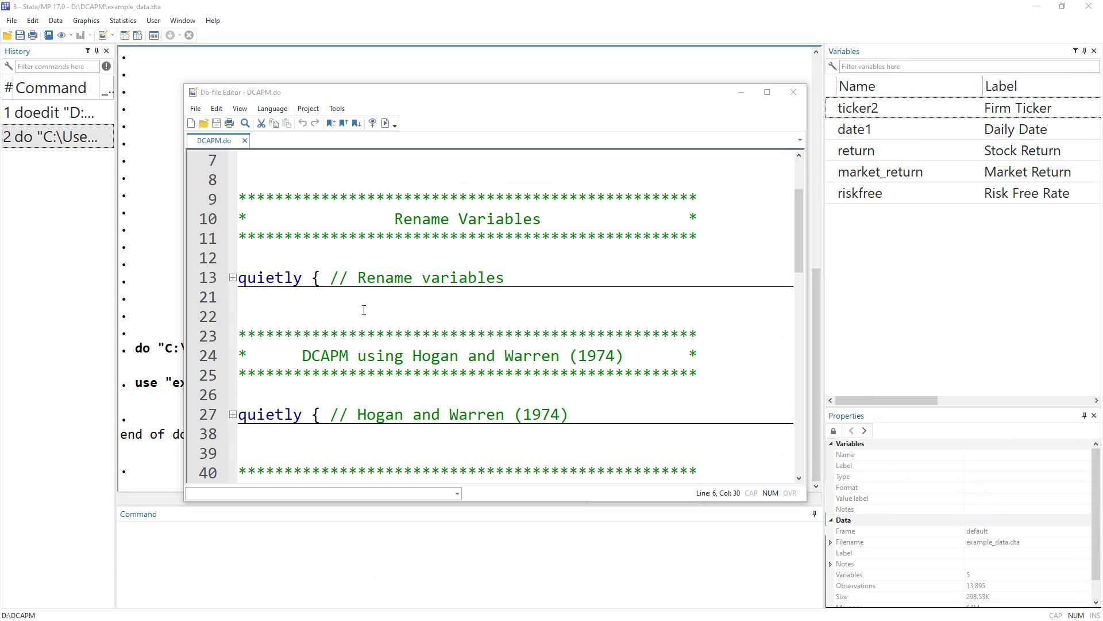
{"action": "left_click", "coordinate": [232, 277]}
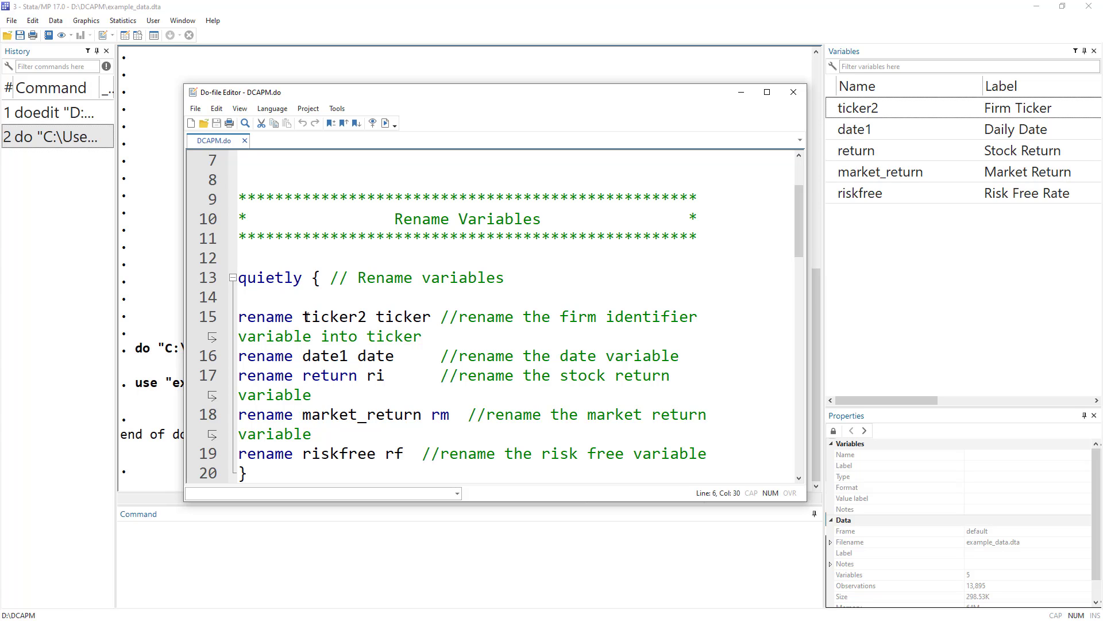
{"action": "left_click_drag", "start_coordinate": [305, 317], "coordinate": [367, 318]}
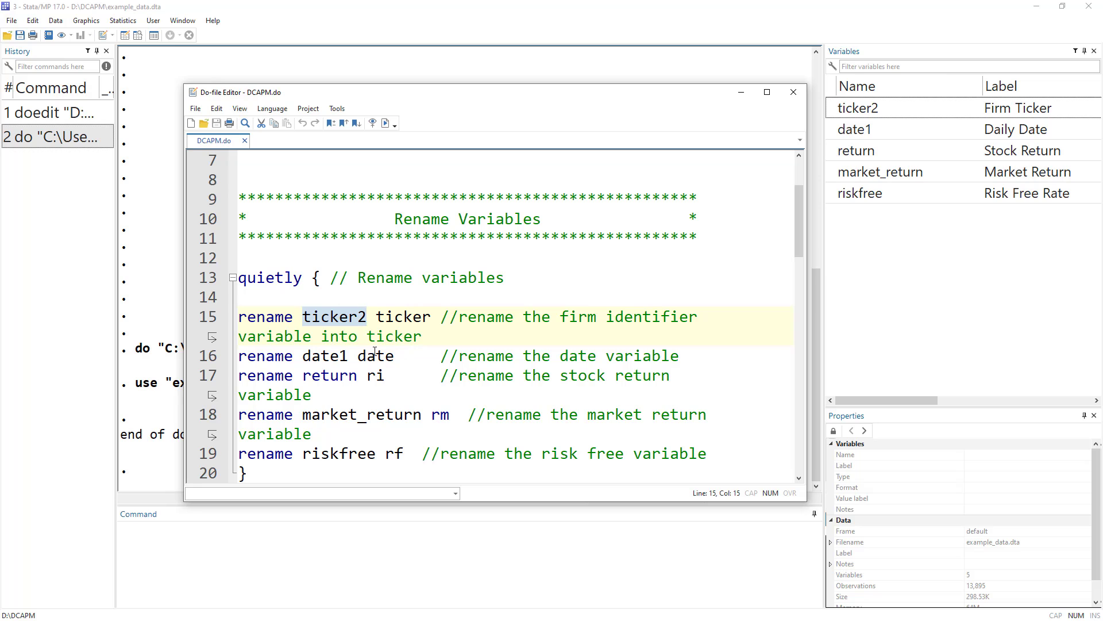
{"action": "left_click_drag", "start_coordinate": [616, 99], "coordinate": [565, 91]}
{"action": "left_click", "coordinate": [276, 310]}
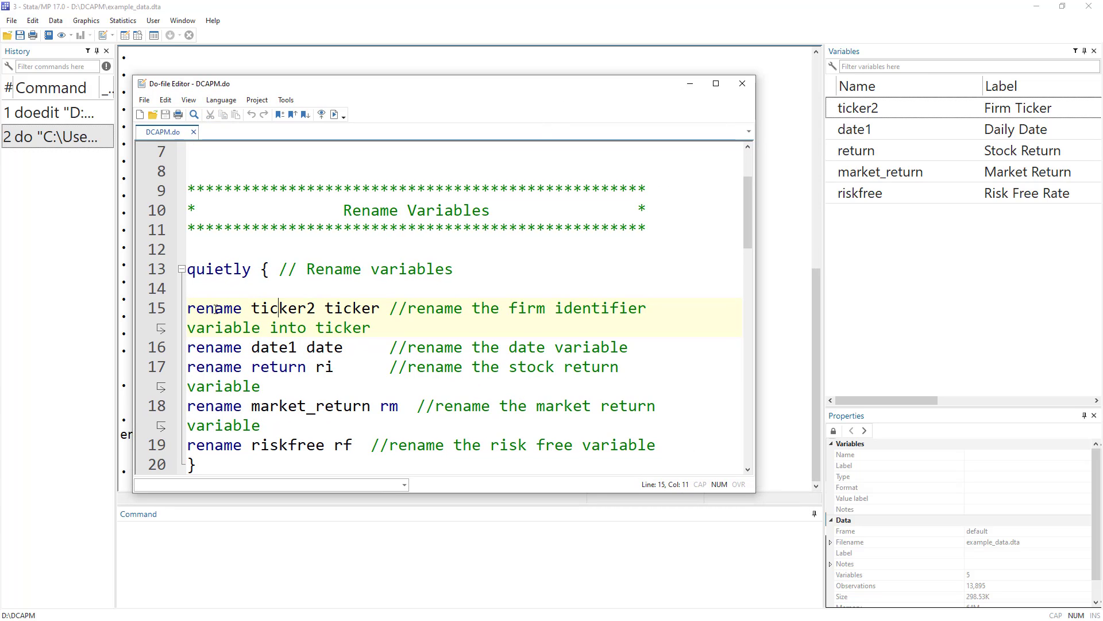
{"action": "double_click", "coordinate": [264, 311]}
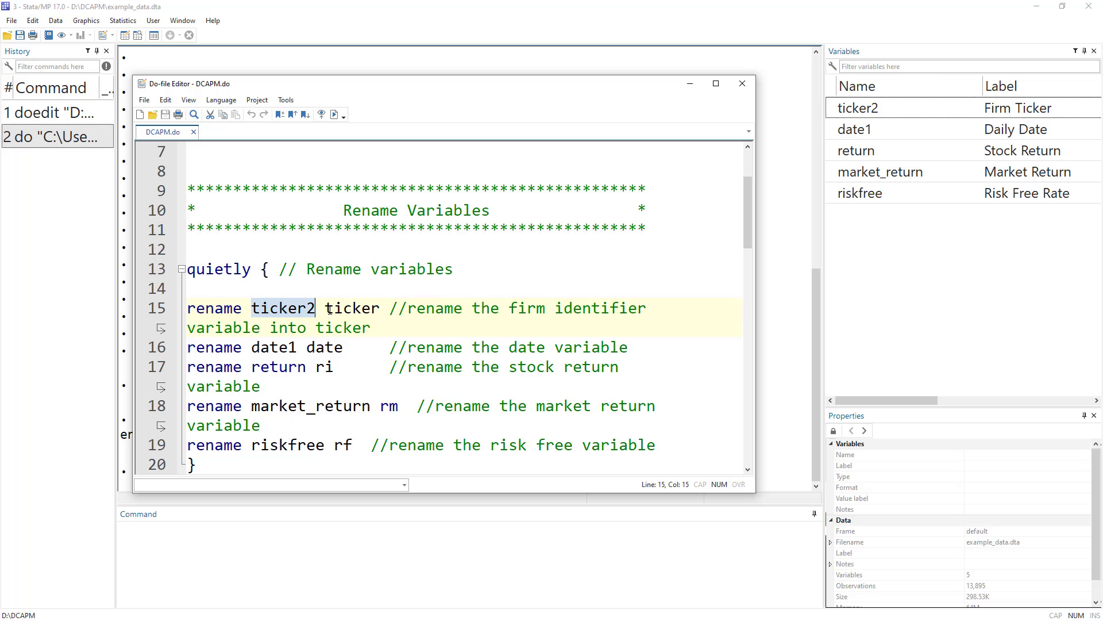
{"action": "key", "text": "ctrl+Right"}
{"action": "key", "text": "ctrl+shift+Right"}
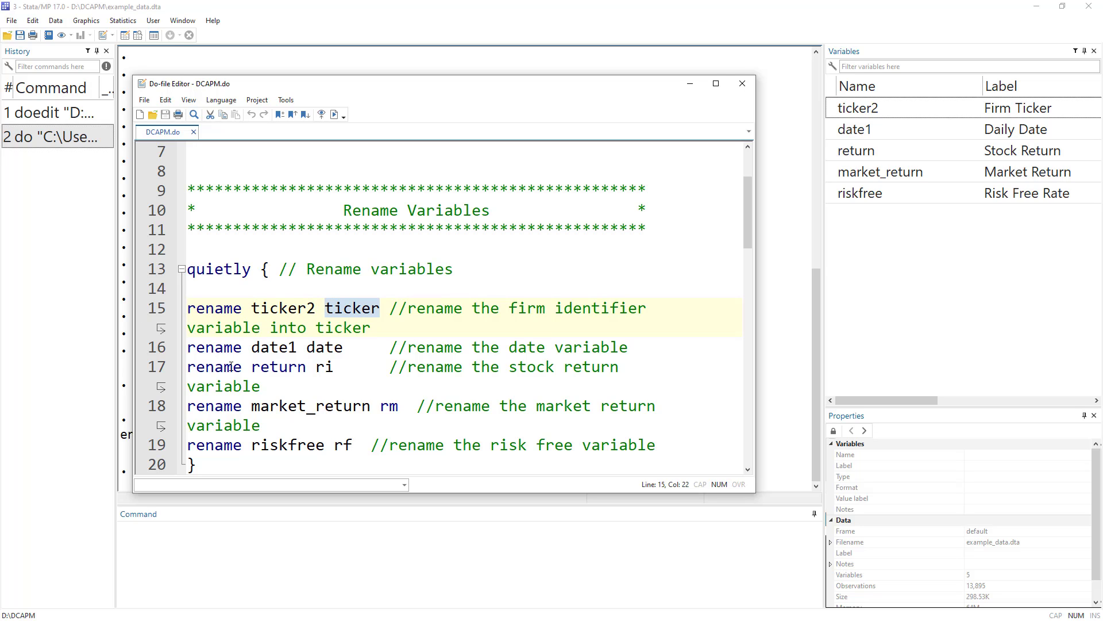
{"action": "left_click", "coordinate": [267, 348]}
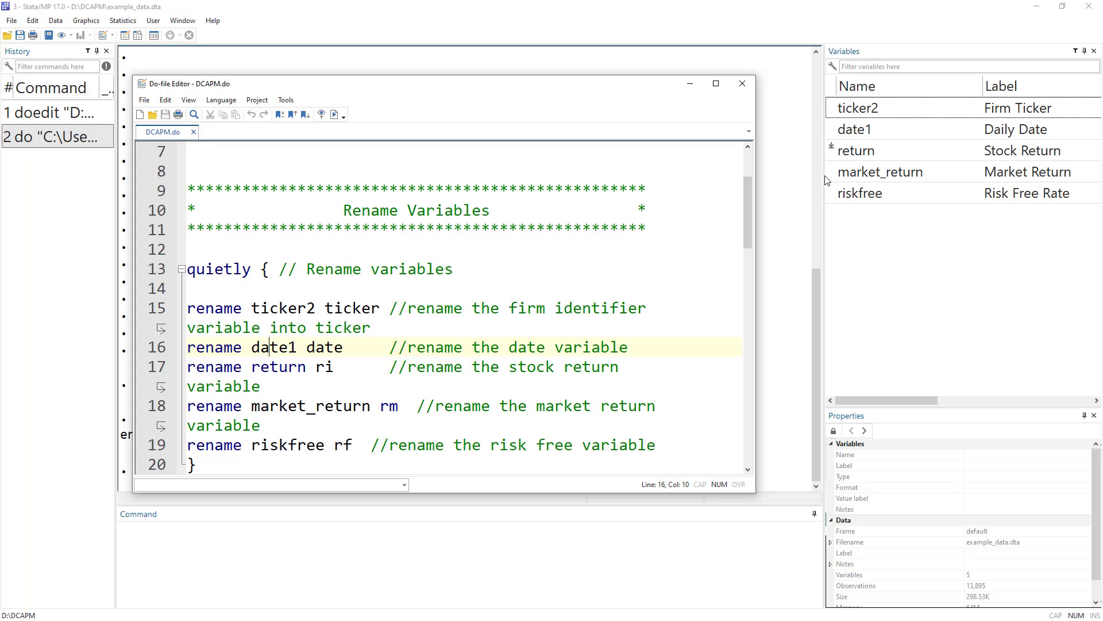
{"action": "double_click", "coordinate": [326, 351]}
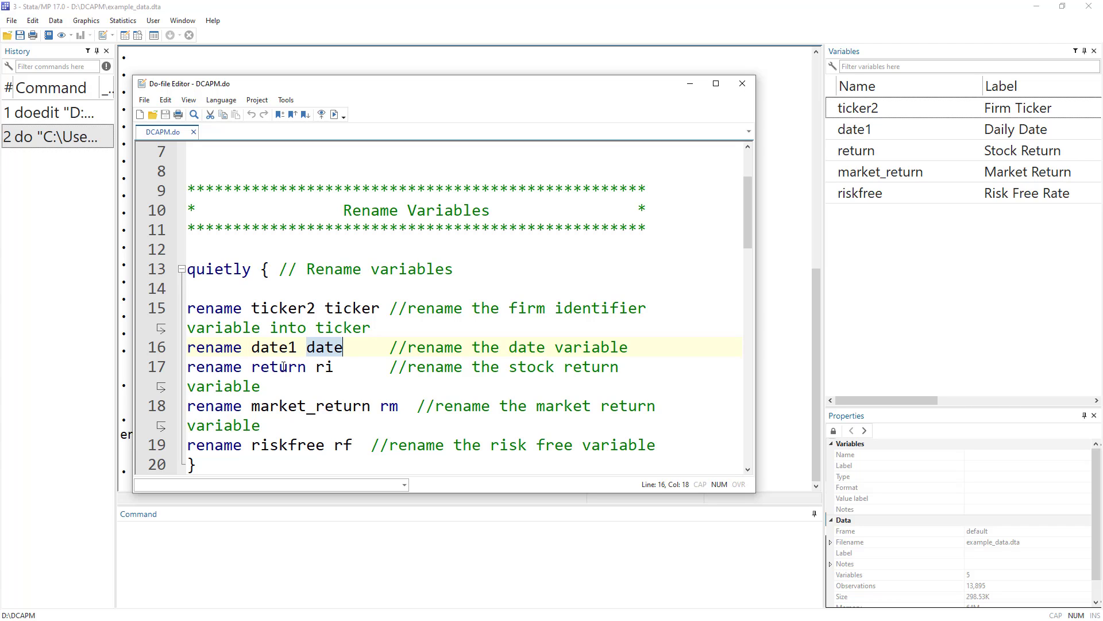
Step: Select rename lines 13–20, reviewing old names riskfree, market_return, return, date1 and ticker2
{"action": "scroll", "coordinate": [281, 328], "scroll_direction": "down", "scroll_amount": 4}
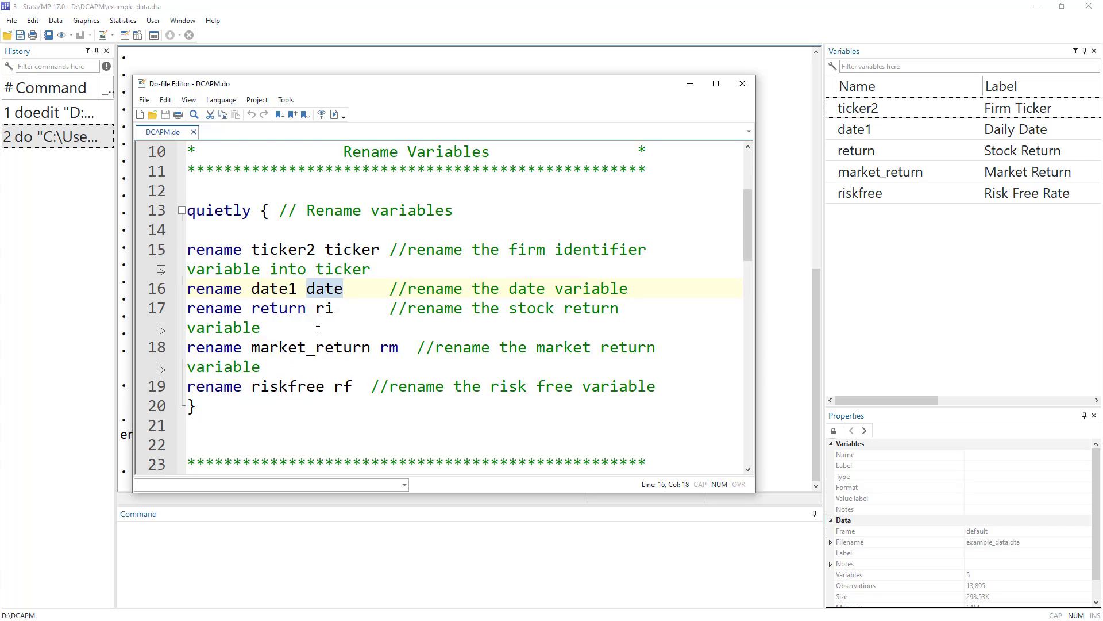
{"action": "scroll", "coordinate": [347, 320], "scroll_direction": "up", "scroll_amount": 4}
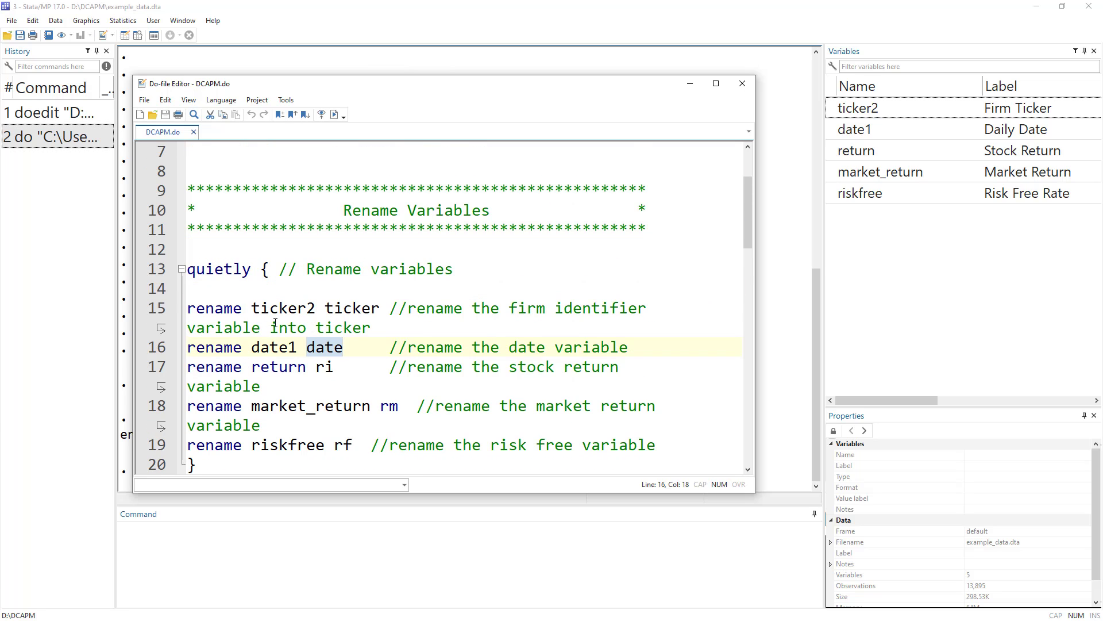
{"action": "key", "text": "Up"}
{"action": "key", "text": "Home"}
{"action": "key", "text": "shift+Down"}
{"action": "key", "text": "shift+Down"}
{"action": "key", "text": "shift+Down"}
{"action": "key", "text": "shift+Down"}
{"action": "key", "text": "shift+Down"}
{"action": "key", "text": "shift+Down"}
{"action": "key", "text": "shift+Down"}
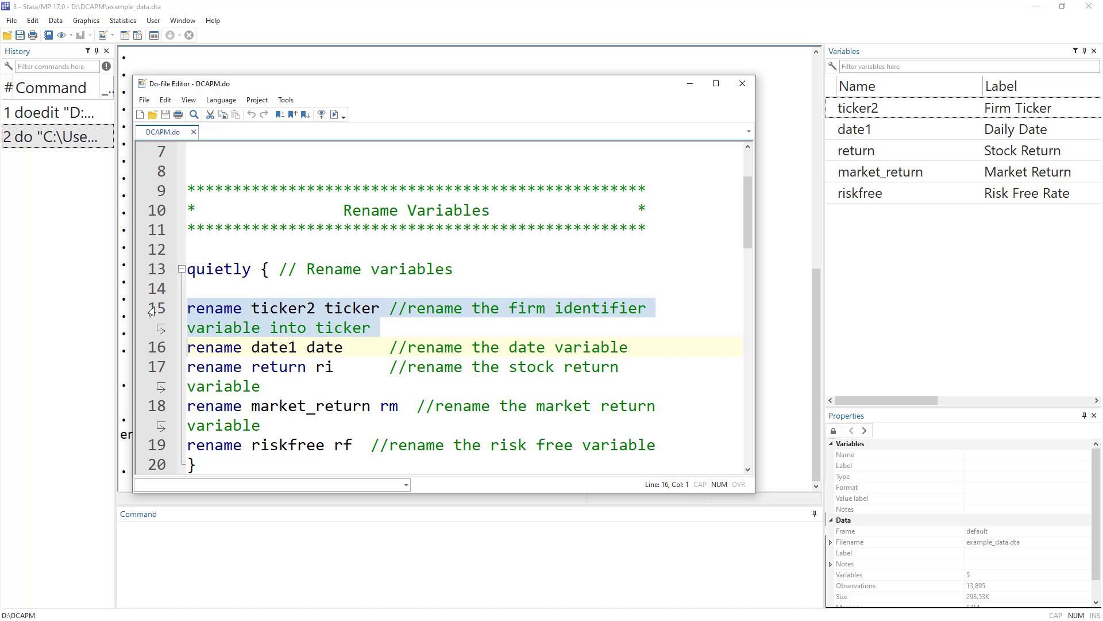
{"action": "scroll", "coordinate": [230, 299], "scroll_direction": "down", "scroll_amount": 1}
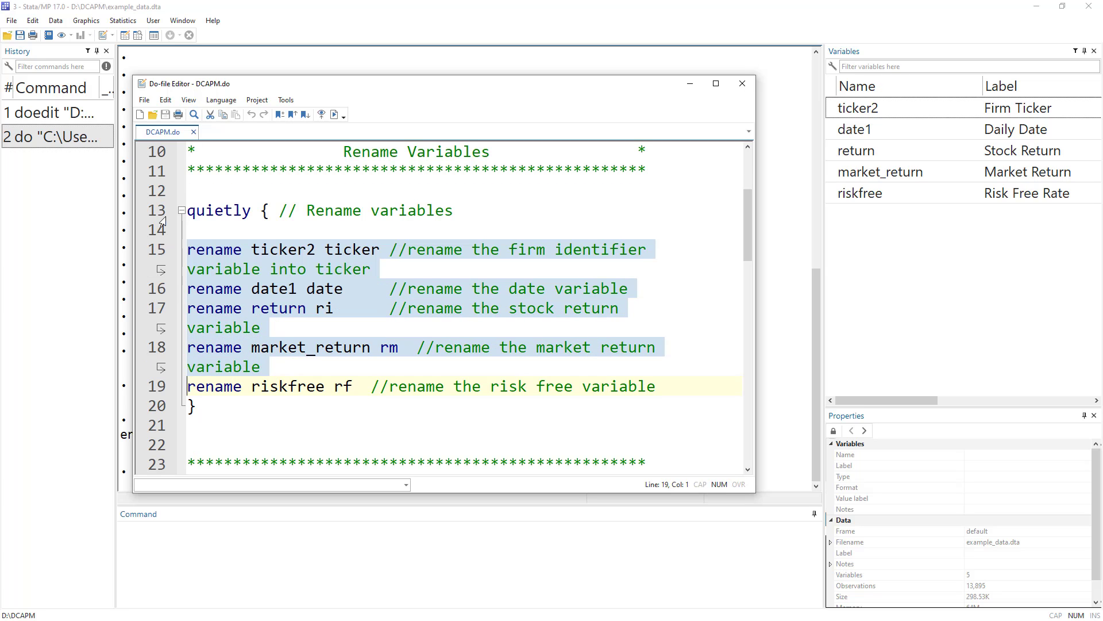
{"action": "left_click", "coordinate": [154, 211]}
{"action": "left_click_drag", "start_coordinate": [154, 210], "coordinate": [157, 407]}
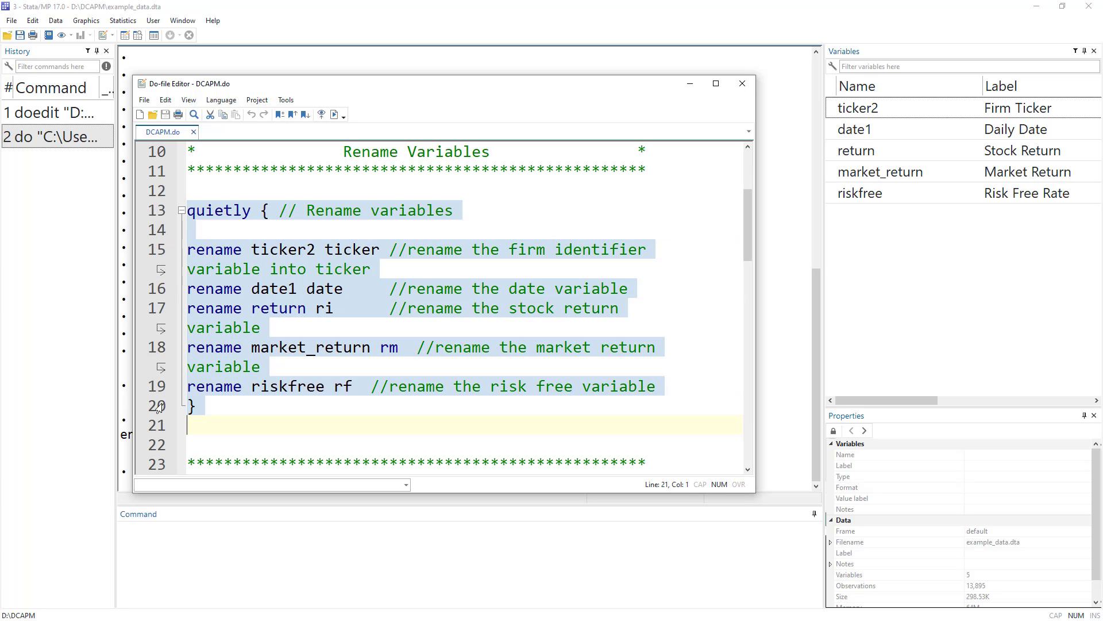
{"action": "double_click", "coordinate": [291, 390]}
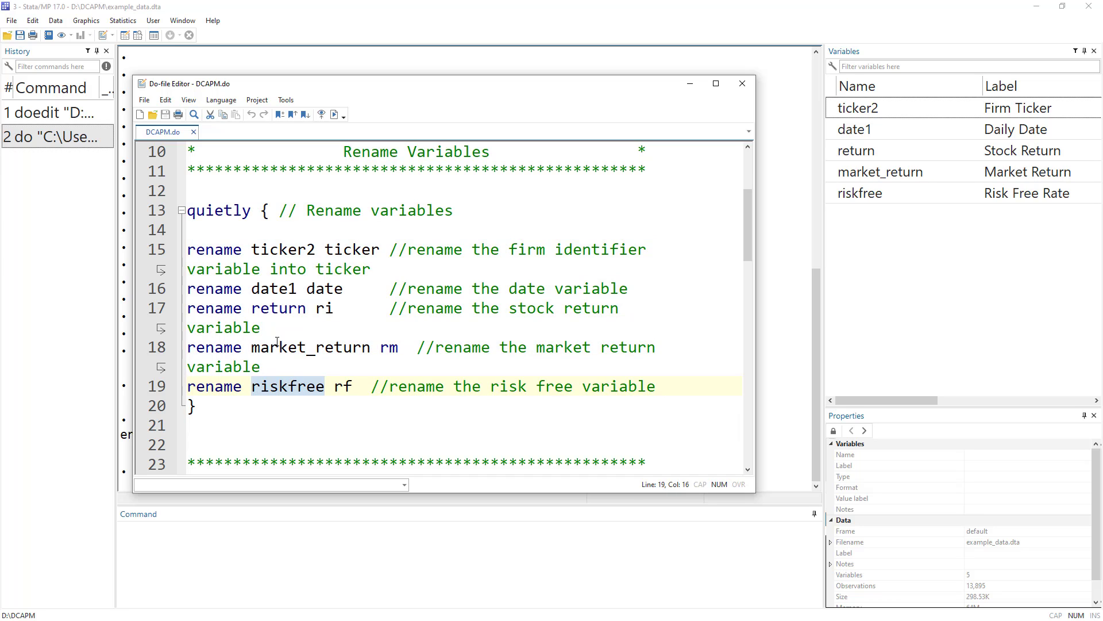
{"action": "double_click", "coordinate": [276, 345]}
{"action": "double_click", "coordinate": [282, 307]}
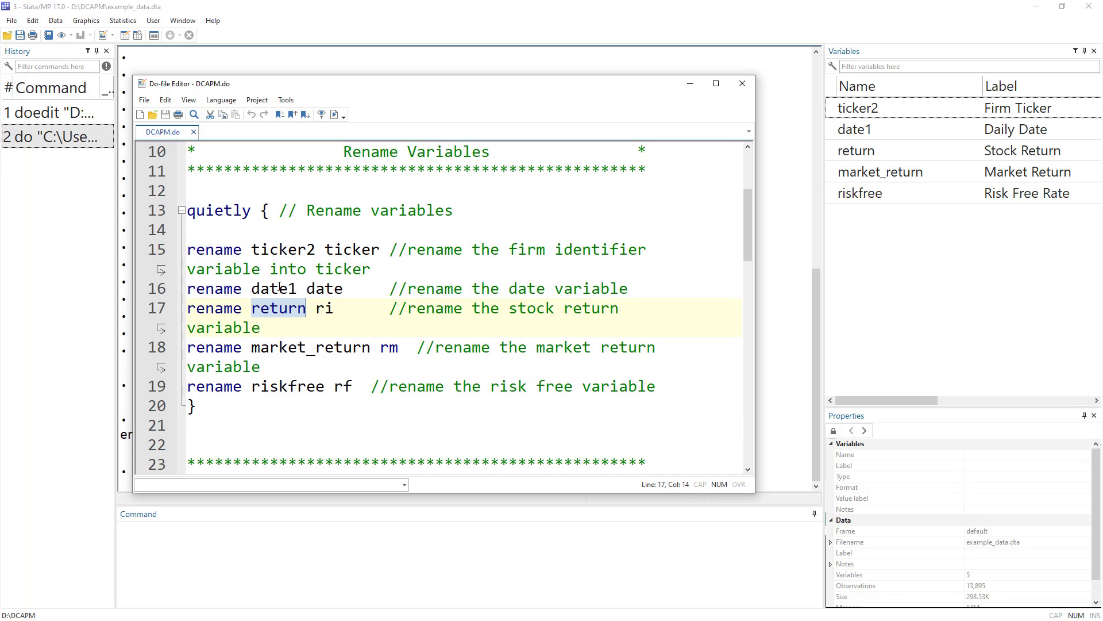
{"action": "double_click", "coordinate": [279, 288]}
{"action": "double_click", "coordinate": [284, 249]}
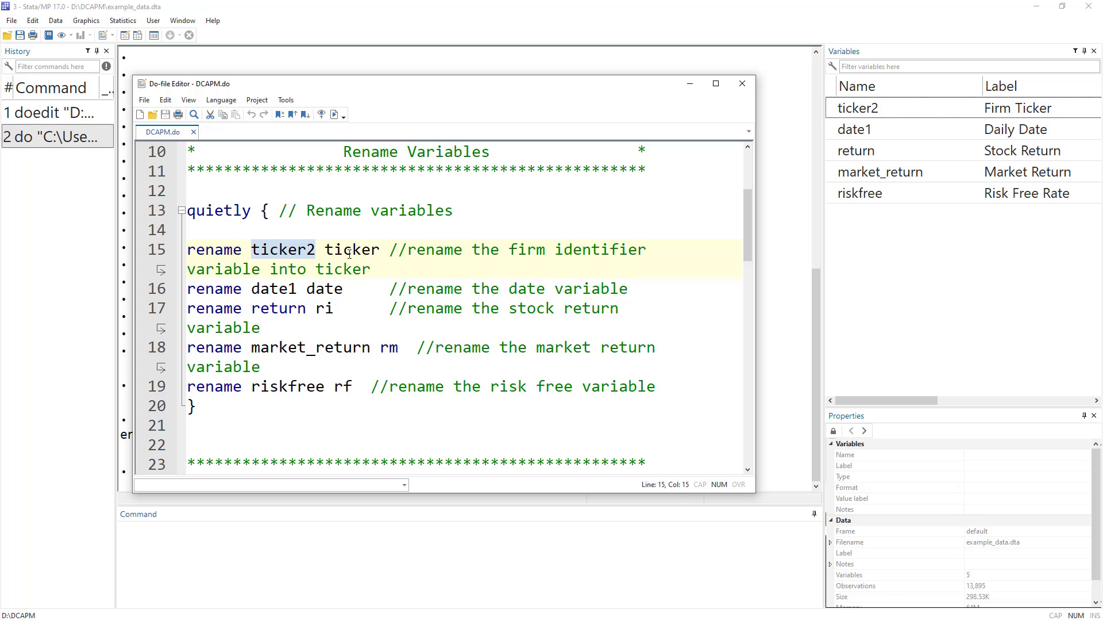
Step: Review the new names ticker, date, ri and rm, then run the rename block
{"action": "left_click", "coordinate": [340, 249]}
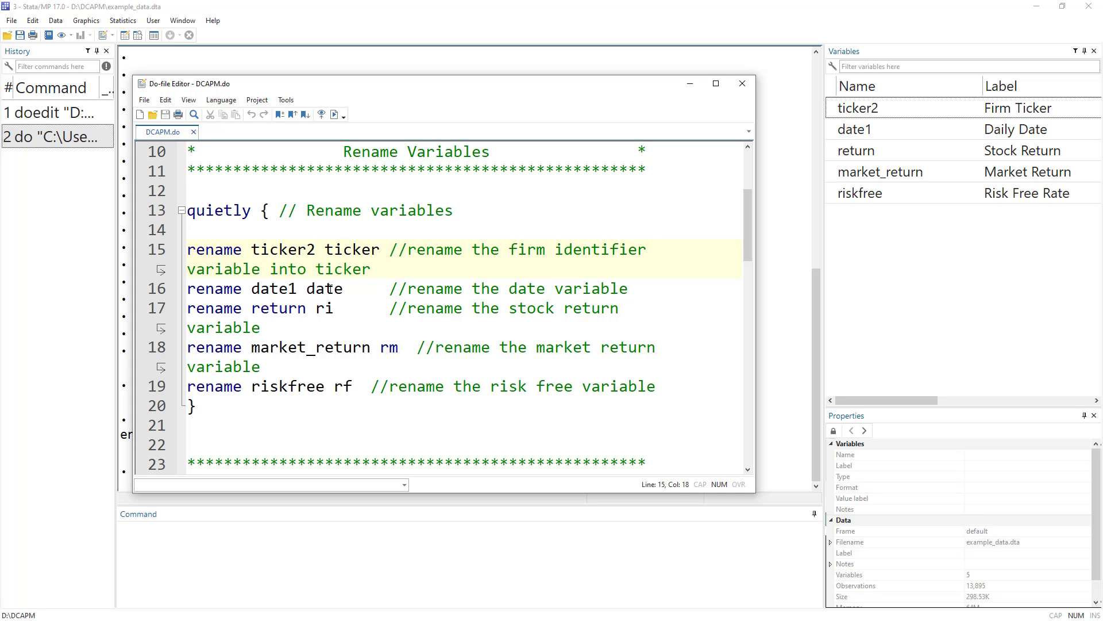
{"action": "double_click", "coordinate": [330, 289]}
{"action": "double_click", "coordinate": [325, 308]}
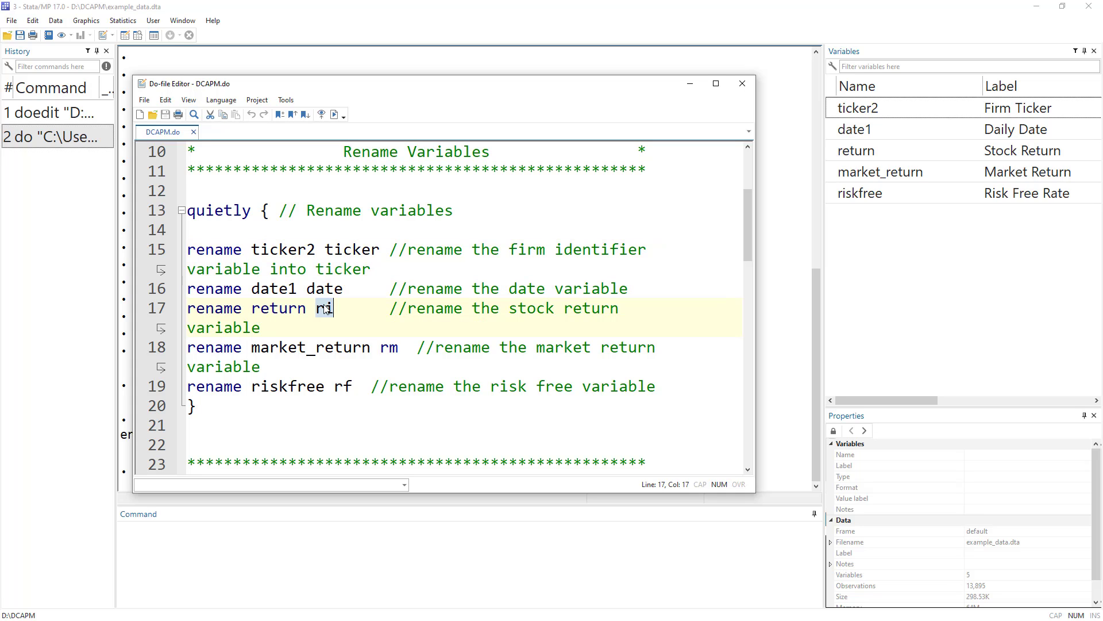
{"action": "double_click", "coordinate": [395, 350]}
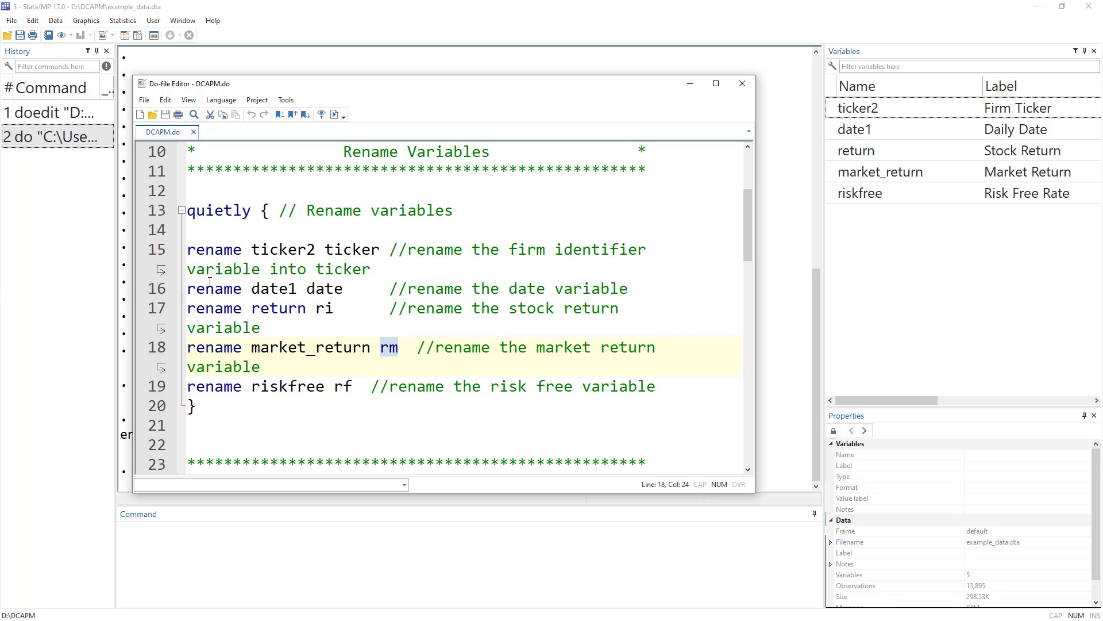
{"action": "left_click_drag", "start_coordinate": [155, 218], "coordinate": [162, 409]}
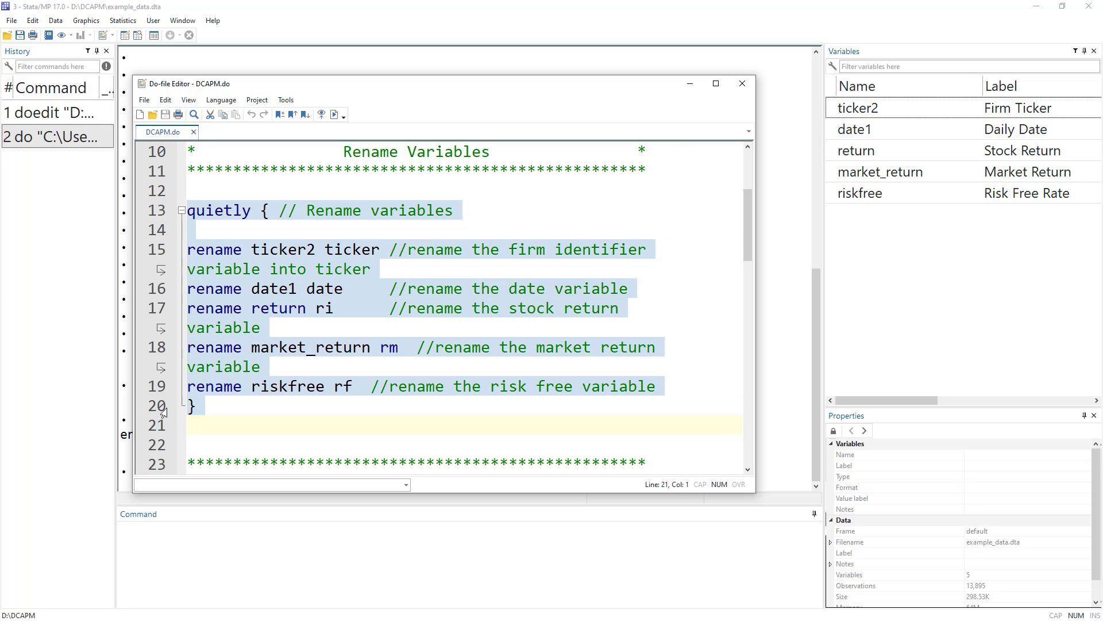
{"action": "left_click", "coordinate": [334, 114]}
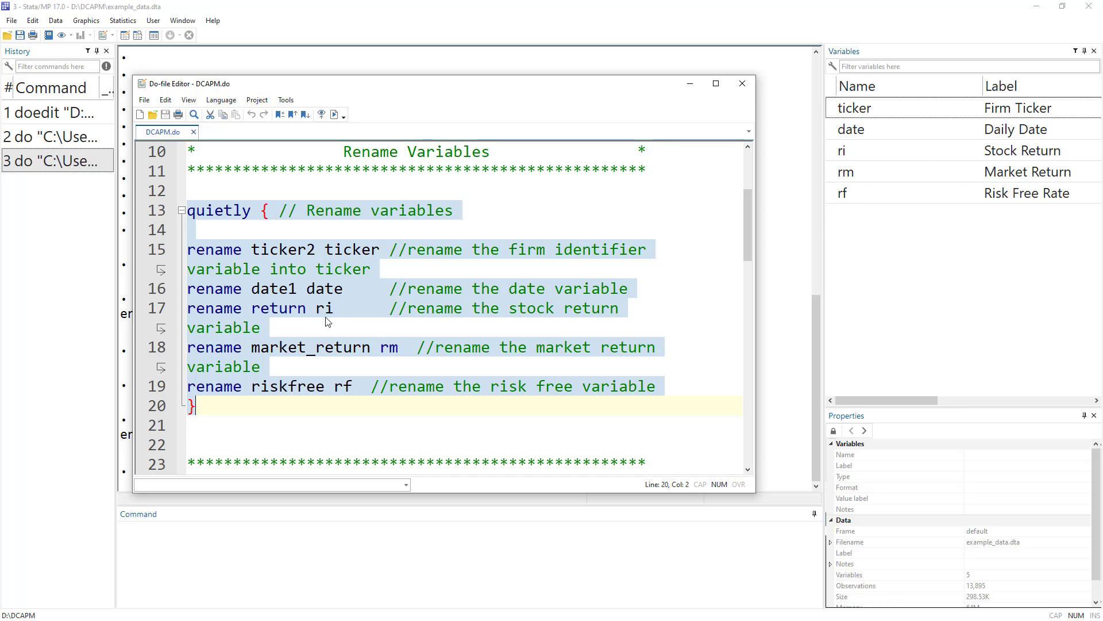
Step: Run the Hogan and Warren block, lines 27–38, with Ctrl+D to create rirf_HW and rmrf_HW
{"action": "scroll", "coordinate": [376, 333], "scroll_direction": "down", "scroll_amount": 2}
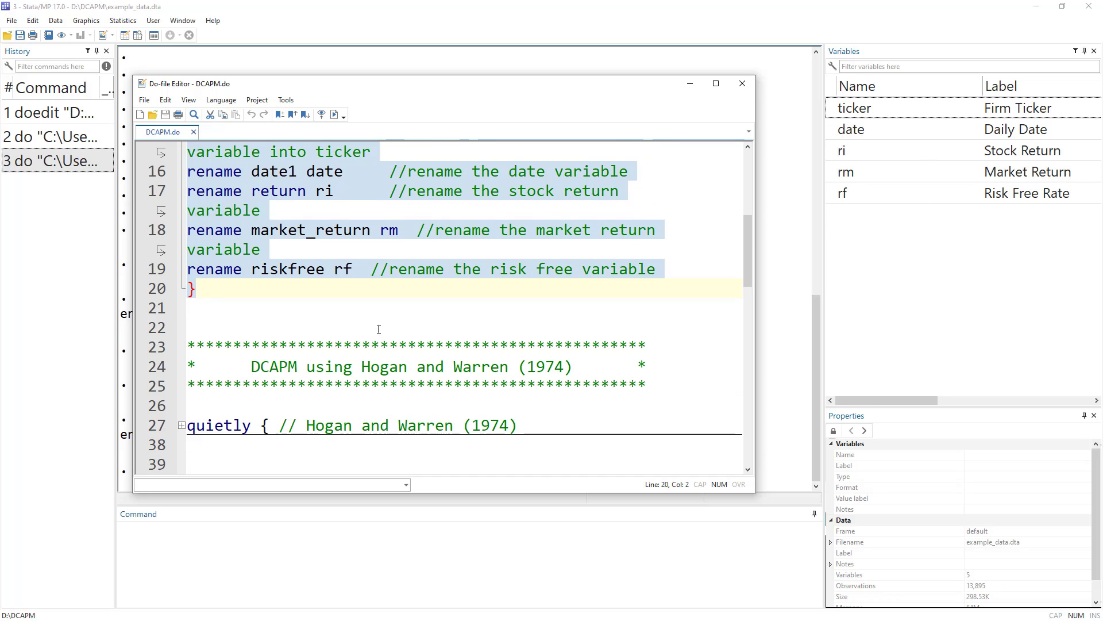
{"action": "scroll", "coordinate": [391, 316], "scroll_direction": "down", "scroll_amount": 2}
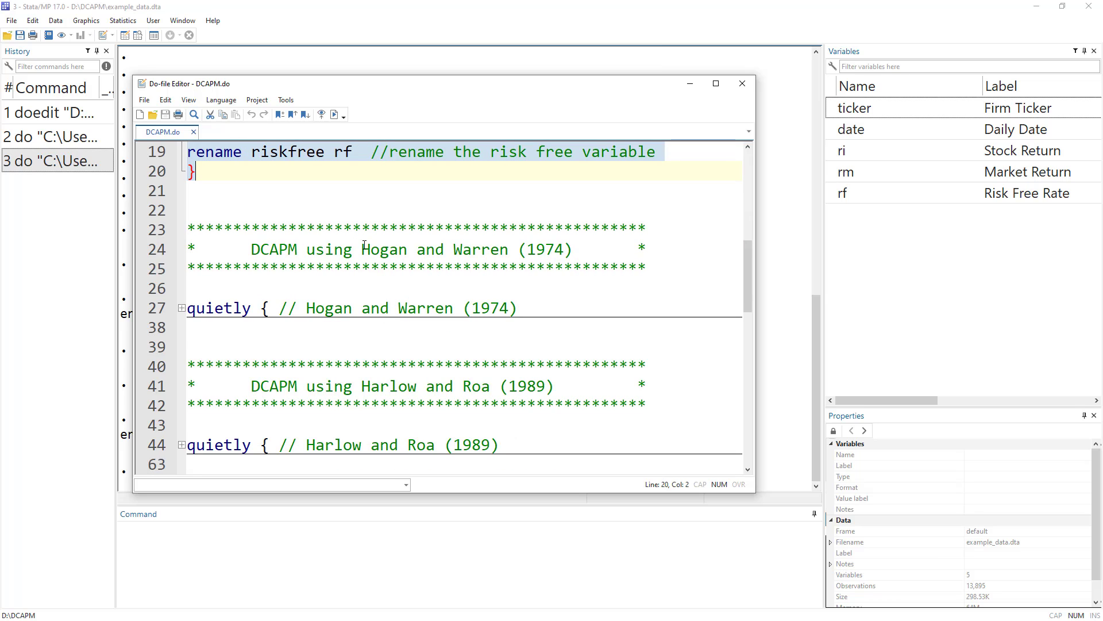
{"action": "left_click_drag", "start_coordinate": [152, 309], "coordinate": [157, 334]}
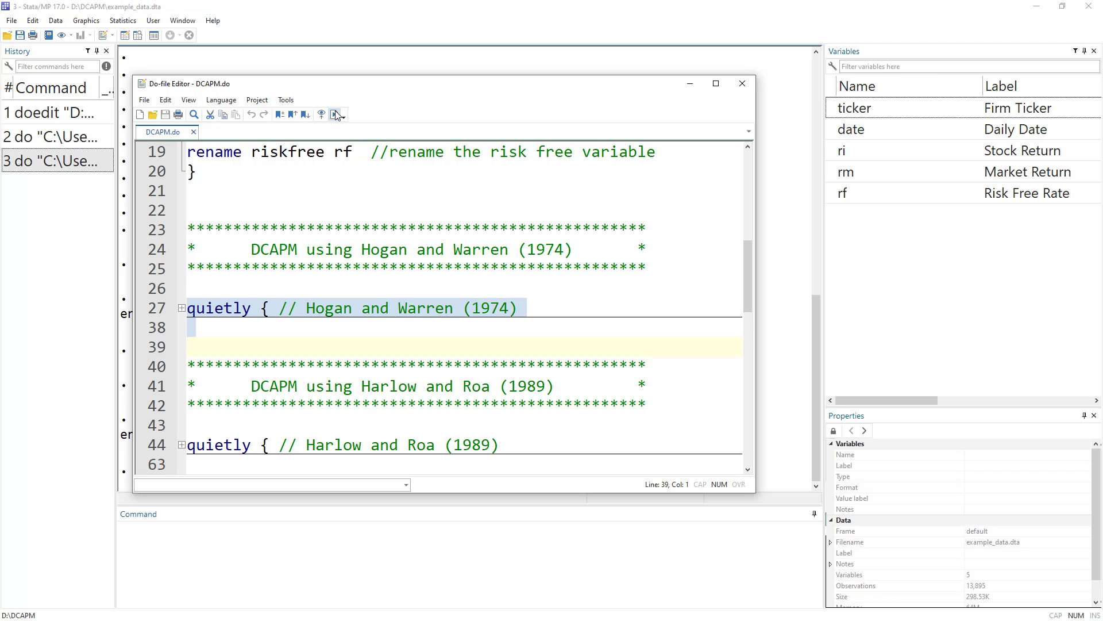
{"action": "scroll", "coordinate": [329, 217], "scroll_direction": "up", "scroll_amount": 2}
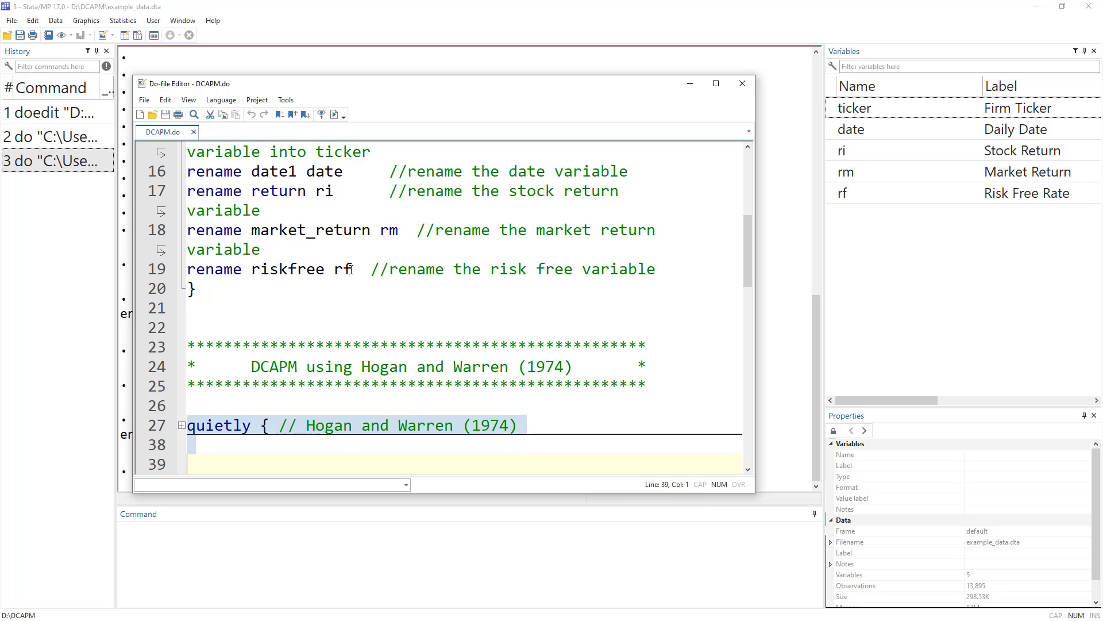
{"action": "scroll", "coordinate": [300, 307], "scroll_direction": "down", "scroll_amount": 1}
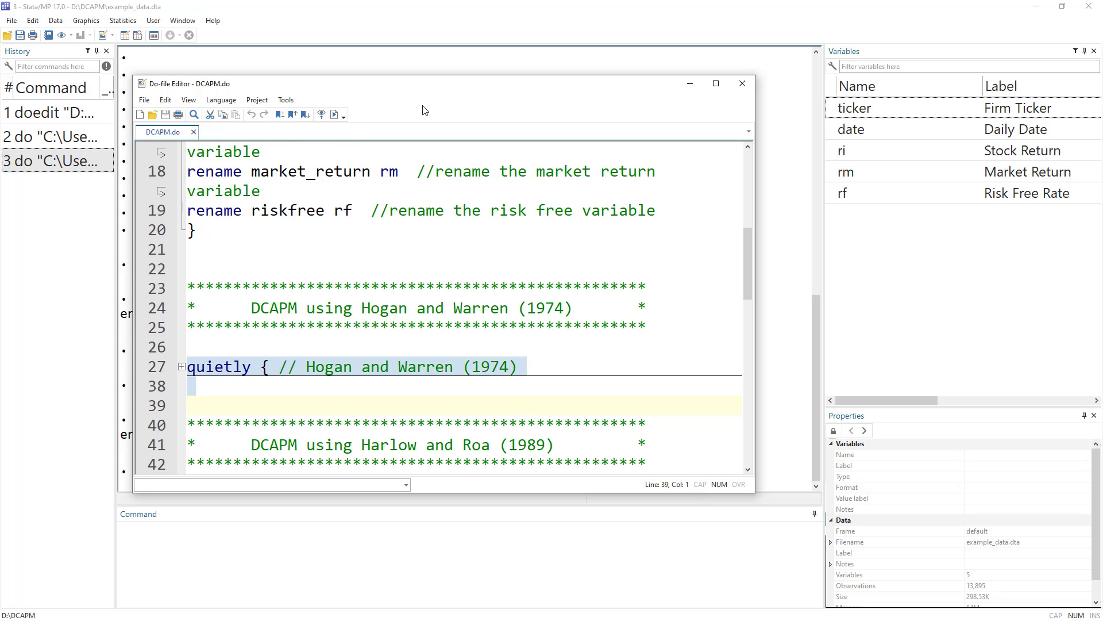
{"action": "key", "text": "ctrl+d"}
{"action": "left_click_drag", "start_coordinate": [419, 86], "coordinate": [472, 77]}
{"action": "scroll", "coordinate": [381, 286], "scroll_direction": "down", "scroll_amount": 2}
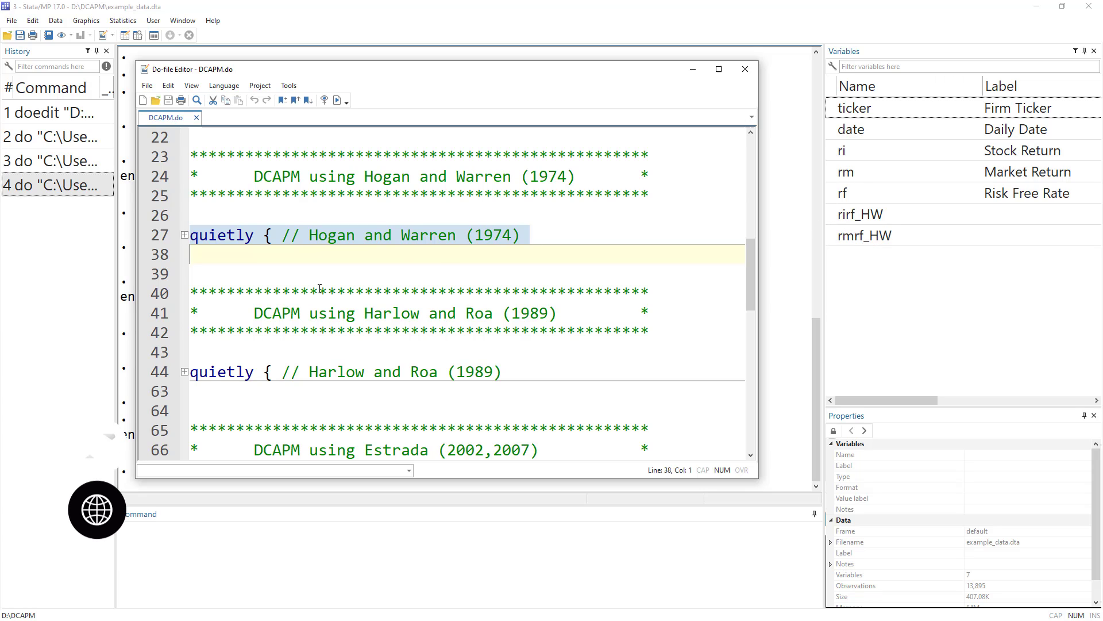
Step: Run the folded Harlow and Roa block, lines 44–63, creating ri_HR and rm_HR
{"action": "scroll", "coordinate": [176, 308], "scroll_direction": "down", "scroll_amount": 1}
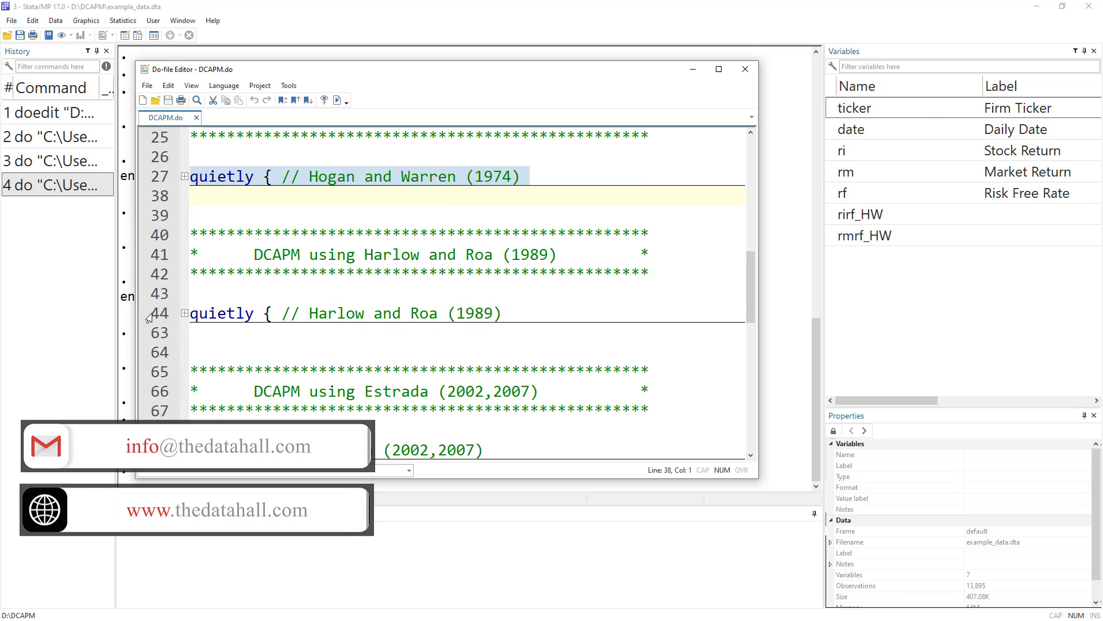
{"action": "left_click_drag", "start_coordinate": [176, 313], "coordinate": [176, 352]}
{"action": "left_click", "coordinate": [338, 101]}
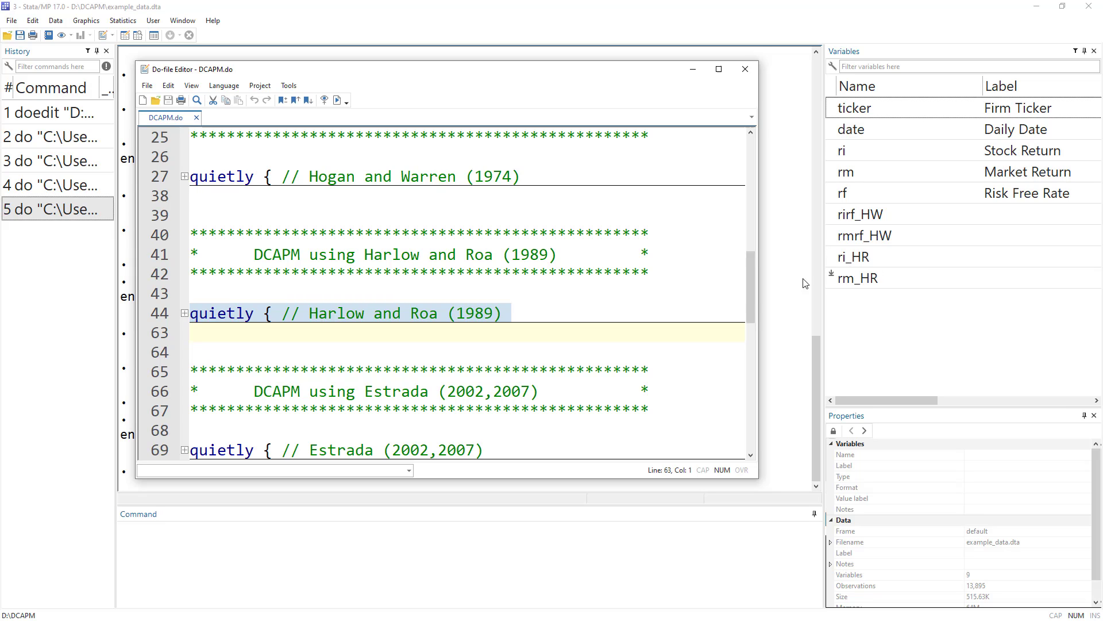
Step: Run the folded Estrada block, lines 69–84, creating ri_ES and rm_ES
{"action": "scroll", "coordinate": [200, 331], "scroll_direction": "down", "scroll_amount": 2}
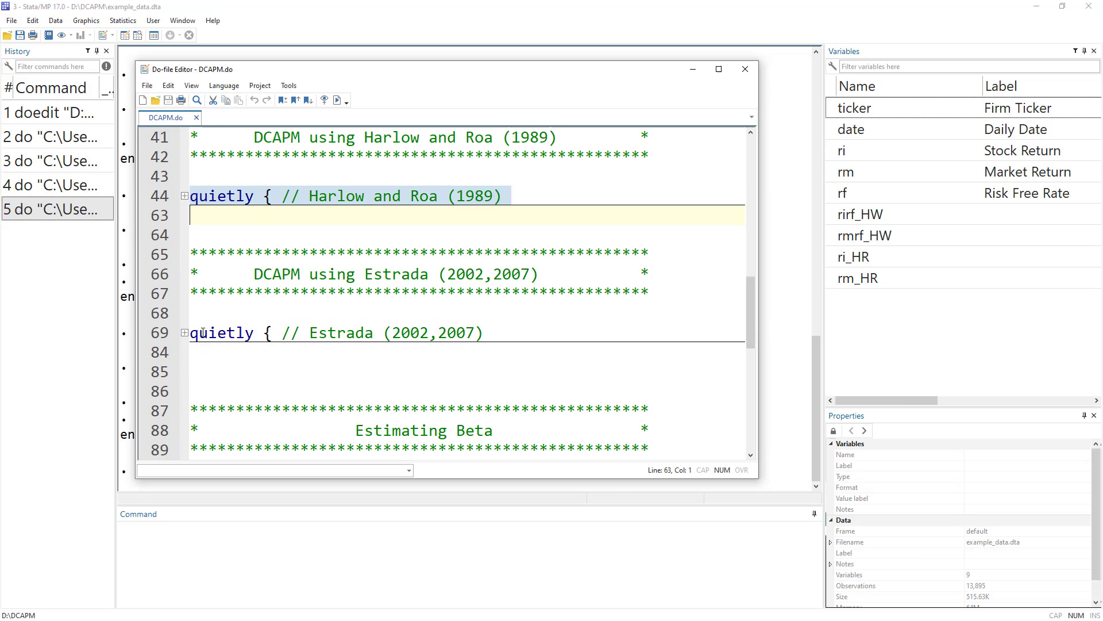
{"action": "left_click", "coordinate": [157, 335]}
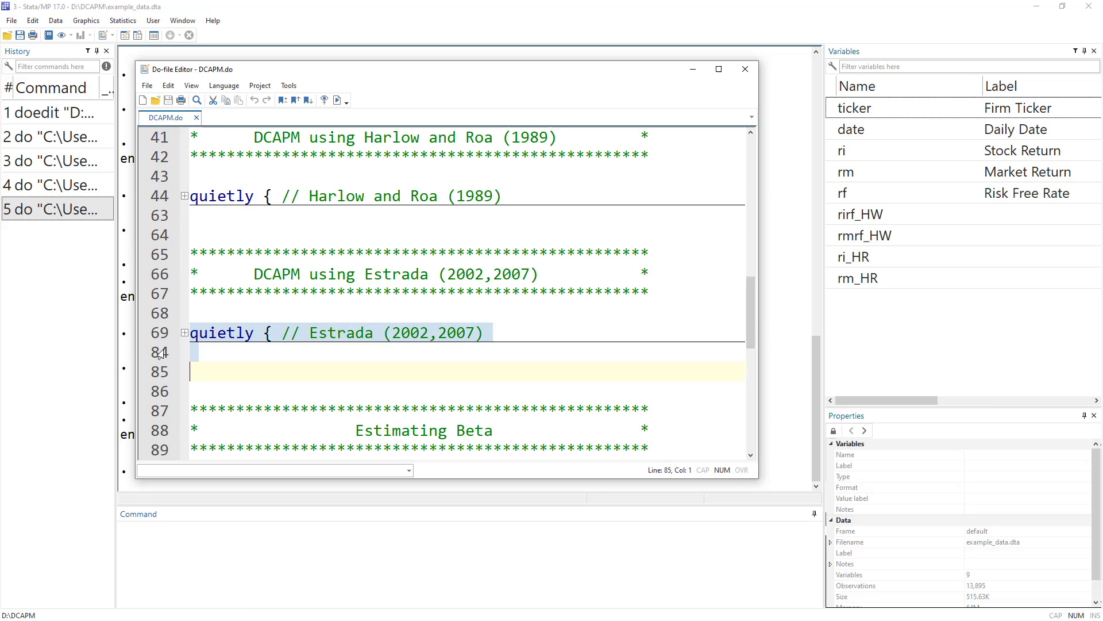
{"action": "left_click", "coordinate": [337, 100]}
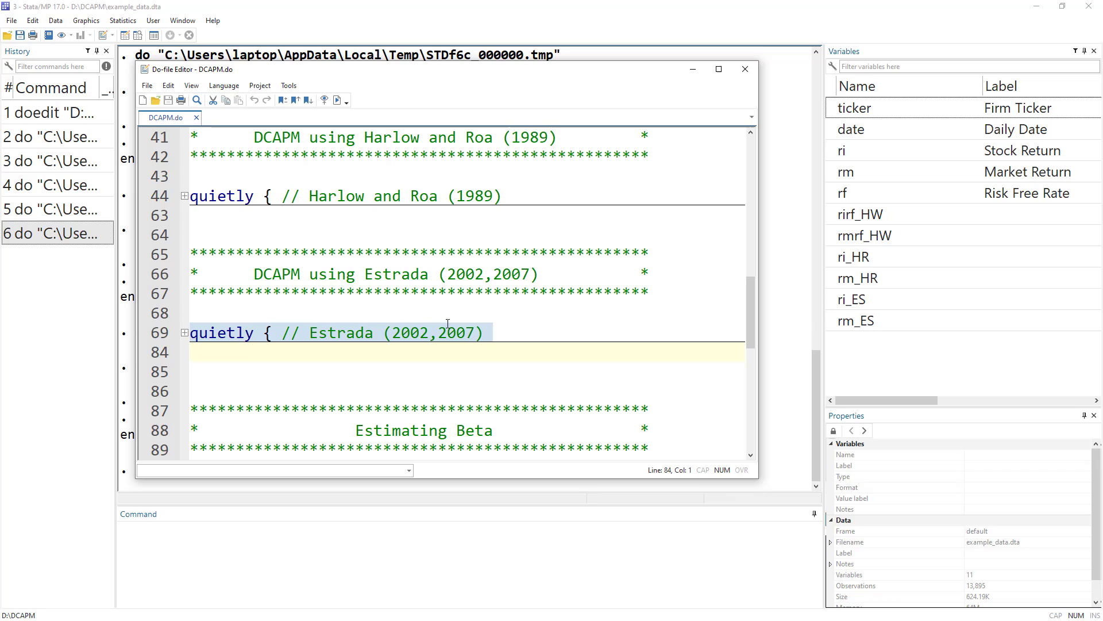
Step: Review and select the line 91 regression of ri_ES on rm_ES with noconstant
{"action": "scroll", "coordinate": [344, 316], "scroll_direction": "down", "scroll_amount": 3}
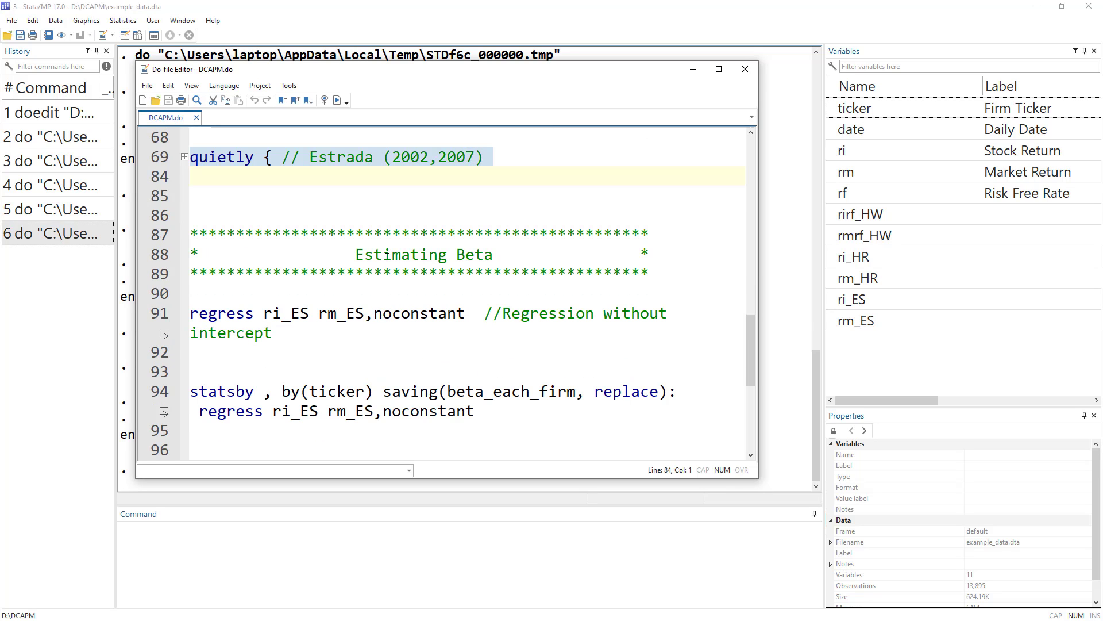
{"action": "left_click", "coordinate": [385, 257]}
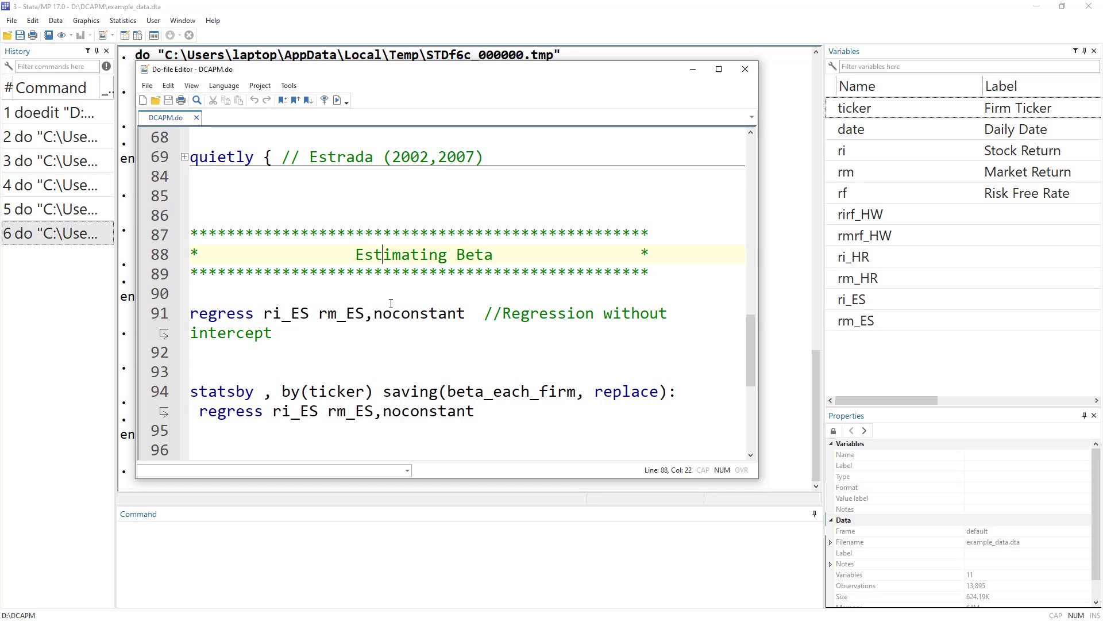
{"action": "double_click", "coordinate": [210, 313]}
{"action": "left_click_drag", "start_coordinate": [264, 315], "coordinate": [309, 314]}
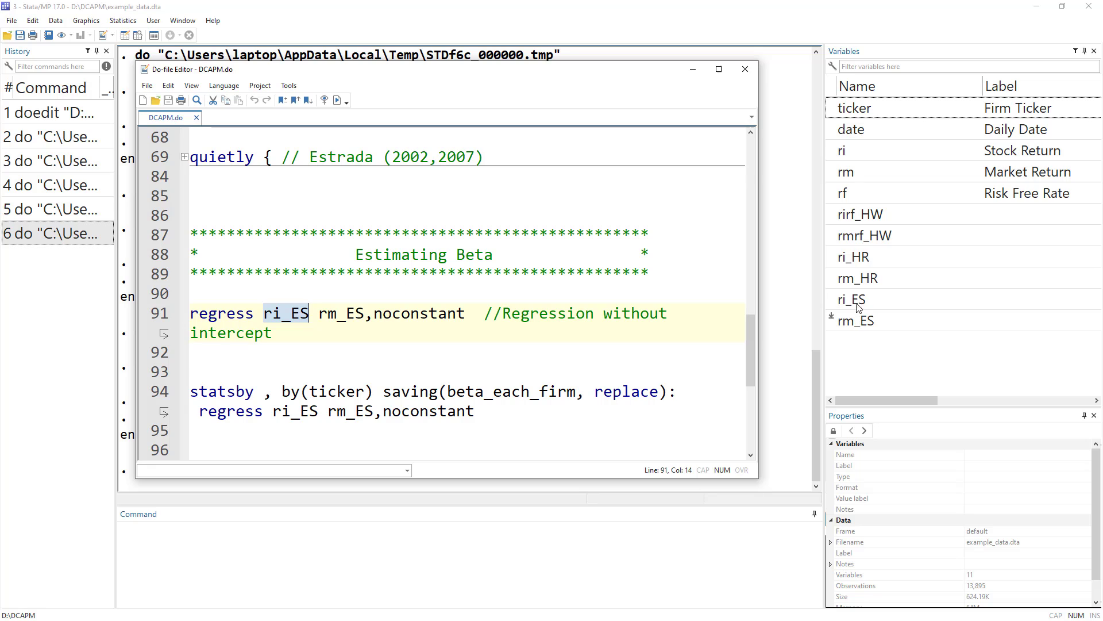
{"action": "double_click", "coordinate": [325, 315]}
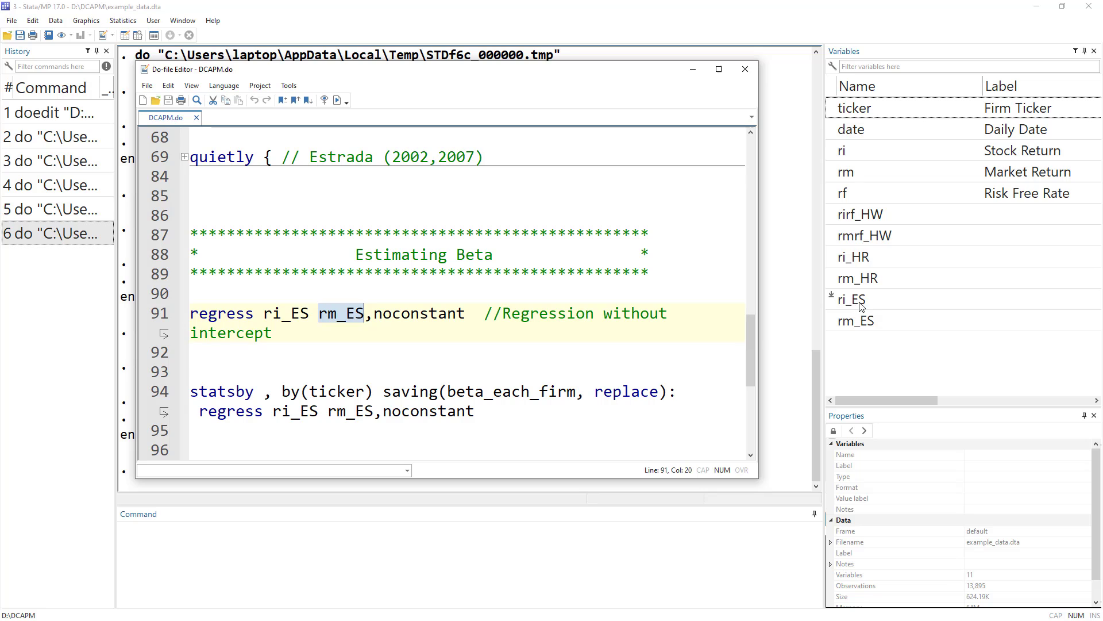
{"action": "double_click", "coordinate": [273, 315]}
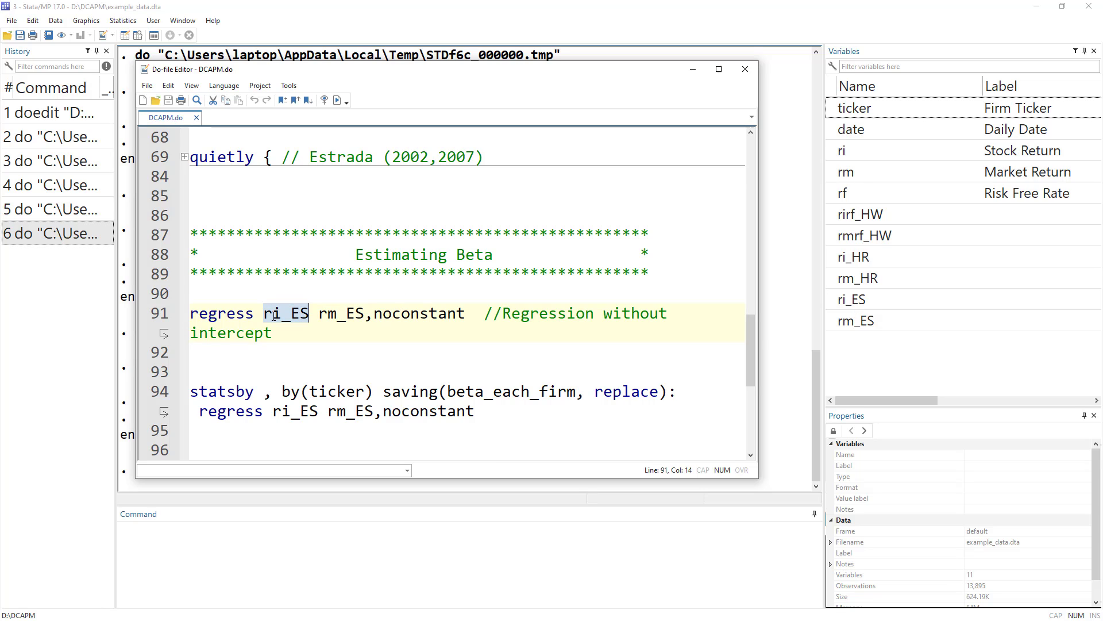
{"action": "double_click", "coordinate": [332, 317]}
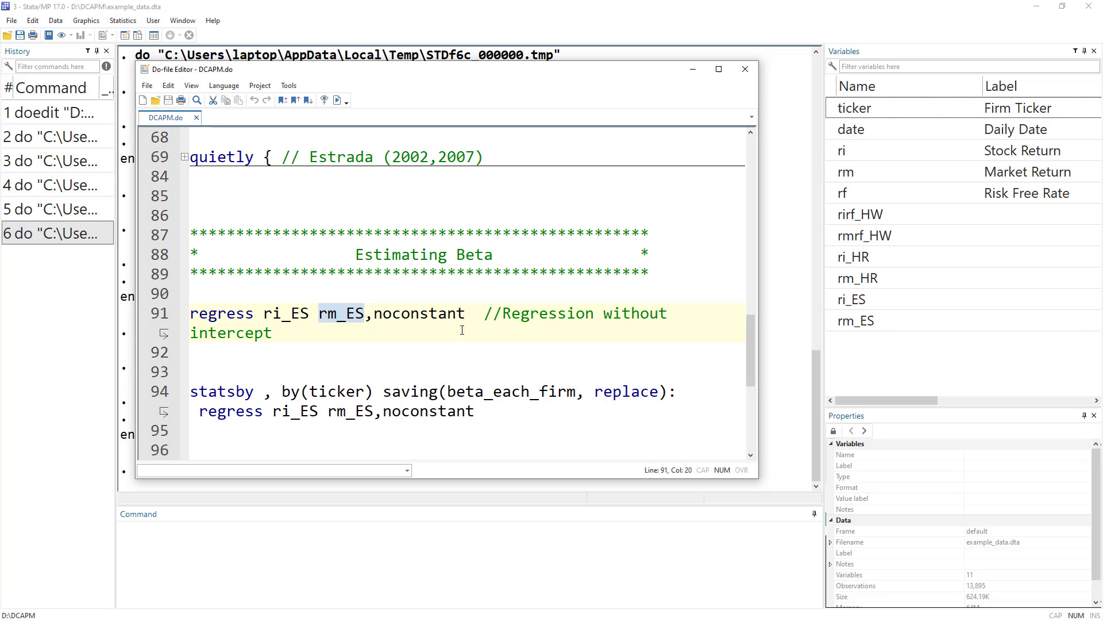
{"action": "left_click_drag", "start_coordinate": [375, 318], "coordinate": [474, 316]}
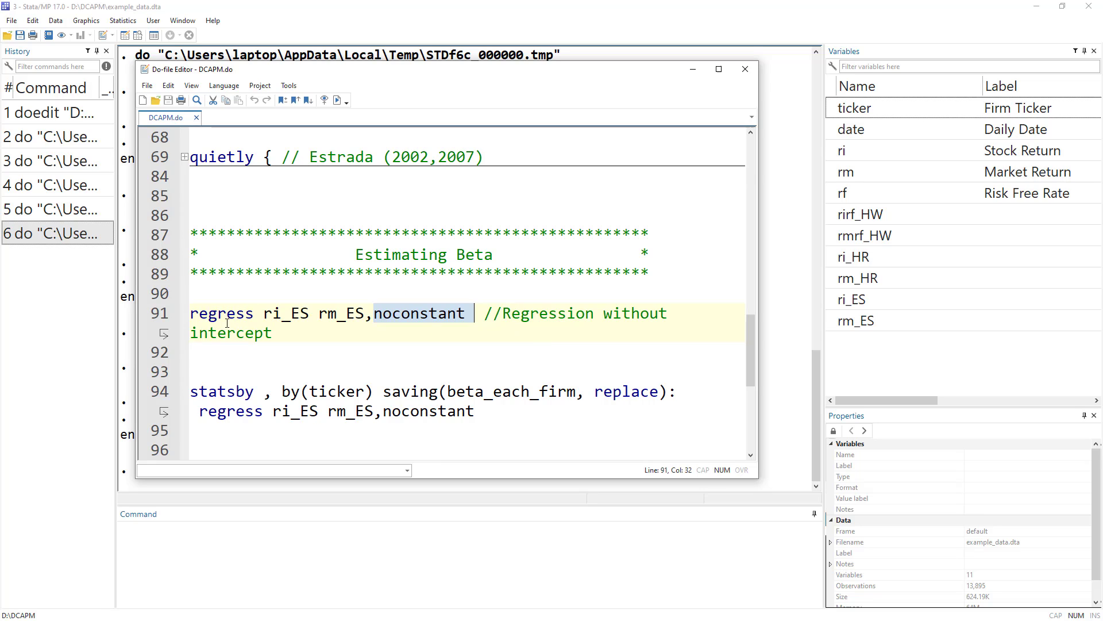
{"action": "left_click", "coordinate": [156, 323]}
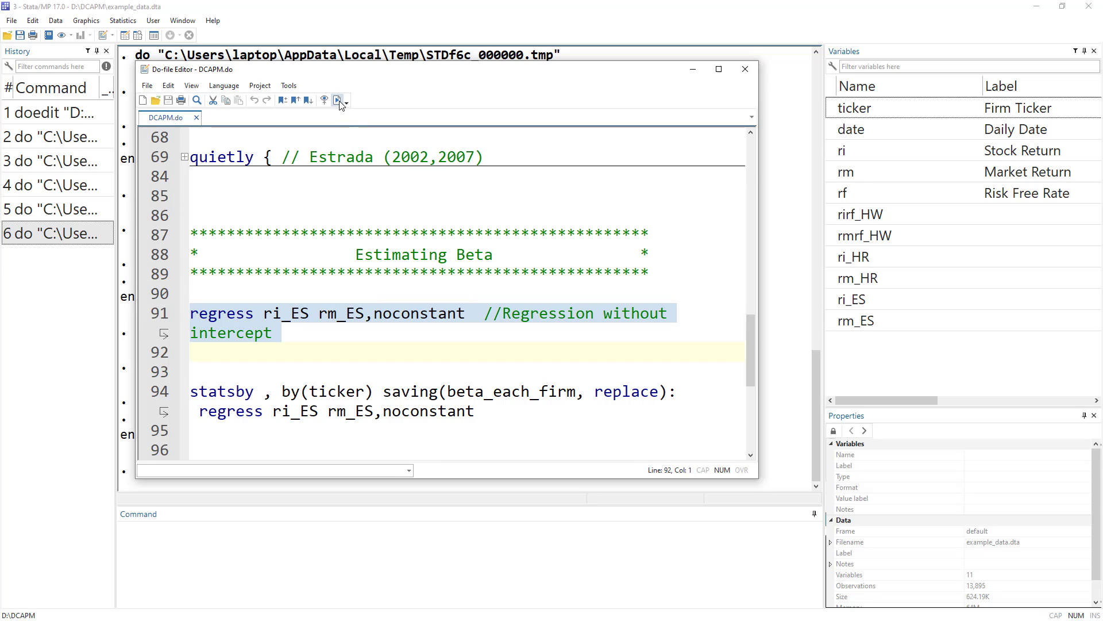
Step: Run the pooled no-intercept regression (rm_ES beta .7086602), then tabulate ticker with 'tab ticker'
{"action": "left_click", "coordinate": [337, 100]}
{"action": "left_click_drag", "start_coordinate": [371, 73], "coordinate": [688, 72]}
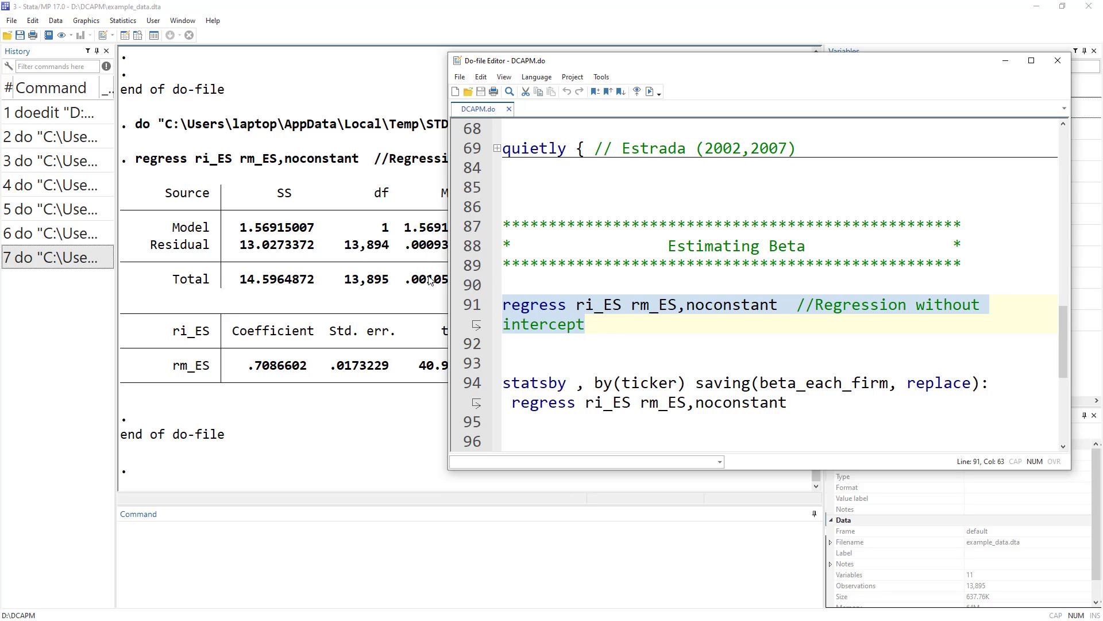
{"action": "left_click", "coordinate": [252, 558]}
{"action": "type", "text": "ta"}
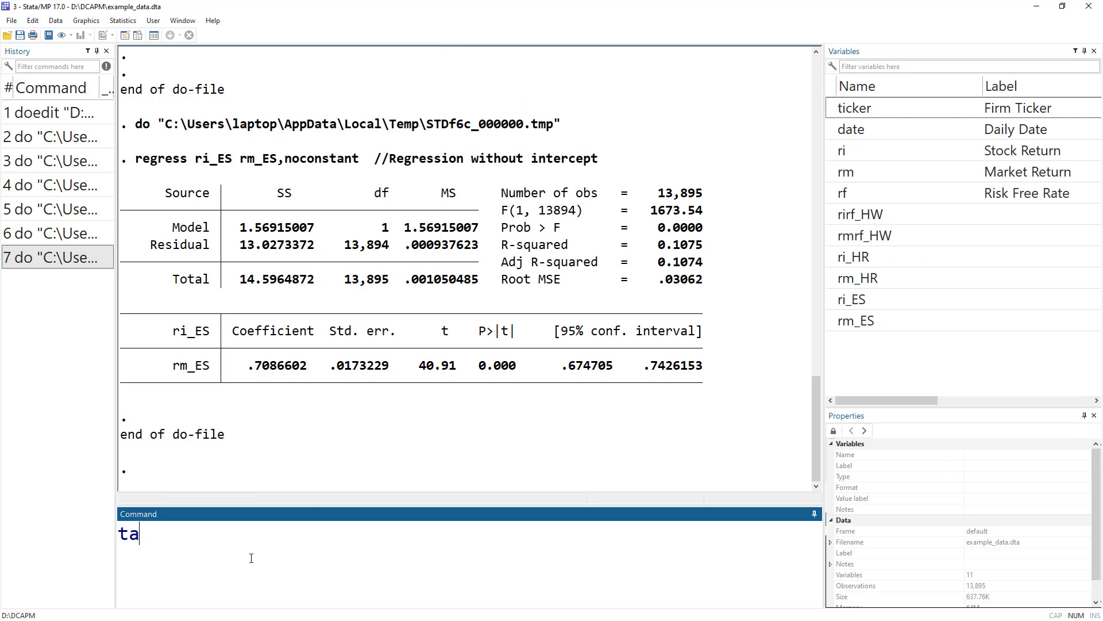
{"action": "type", "text": "b ticker"}
{"action": "key", "text": "Return"}
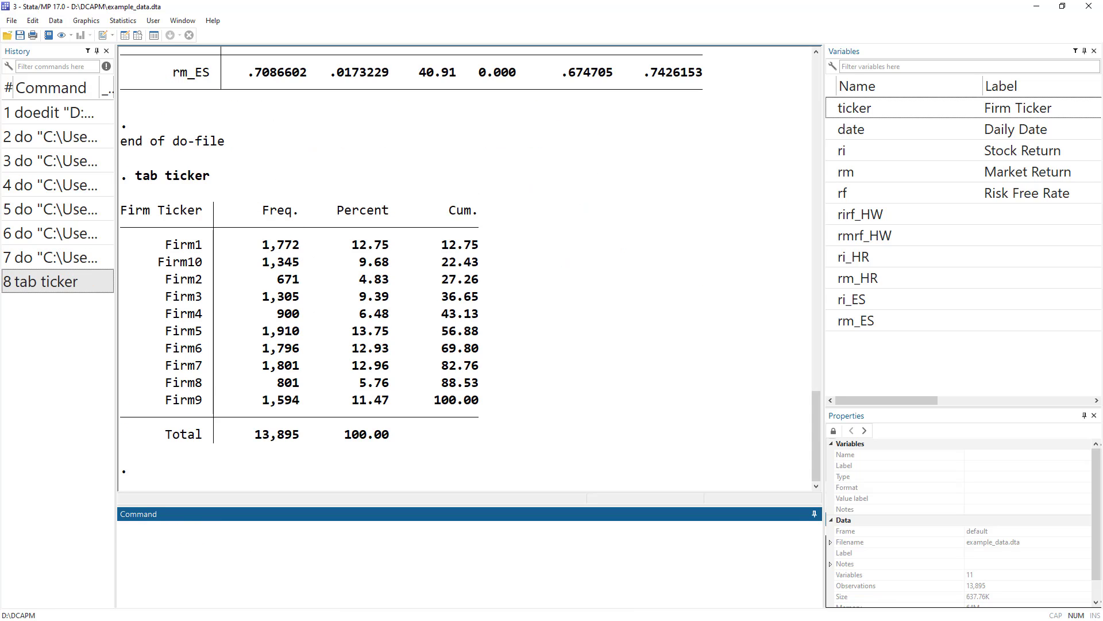
{"action": "key", "text": "alt+Tab"}
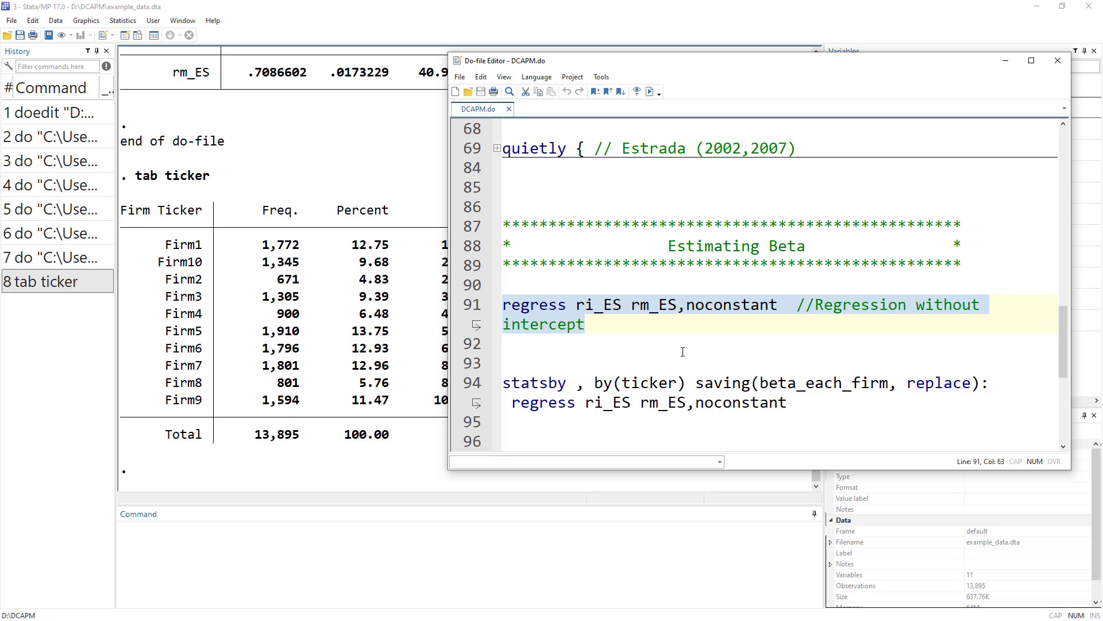
{"action": "scroll", "coordinate": [683, 352], "scroll_direction": "down", "scroll_amount": 1}
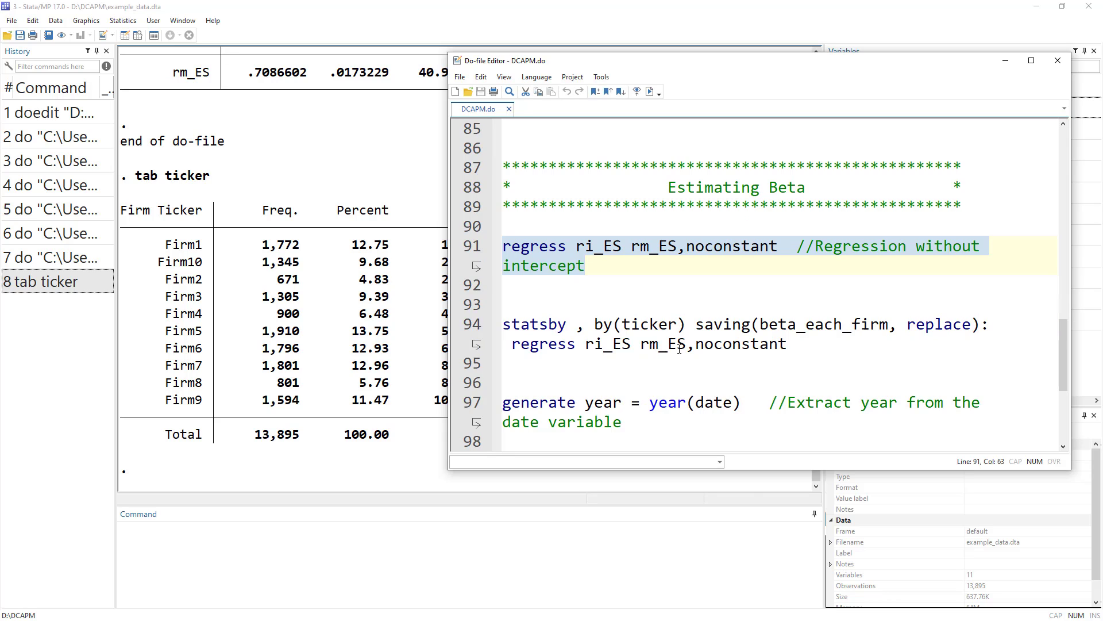
{"action": "left_click", "coordinate": [529, 324]}
{"action": "double_click", "coordinate": [529, 324]}
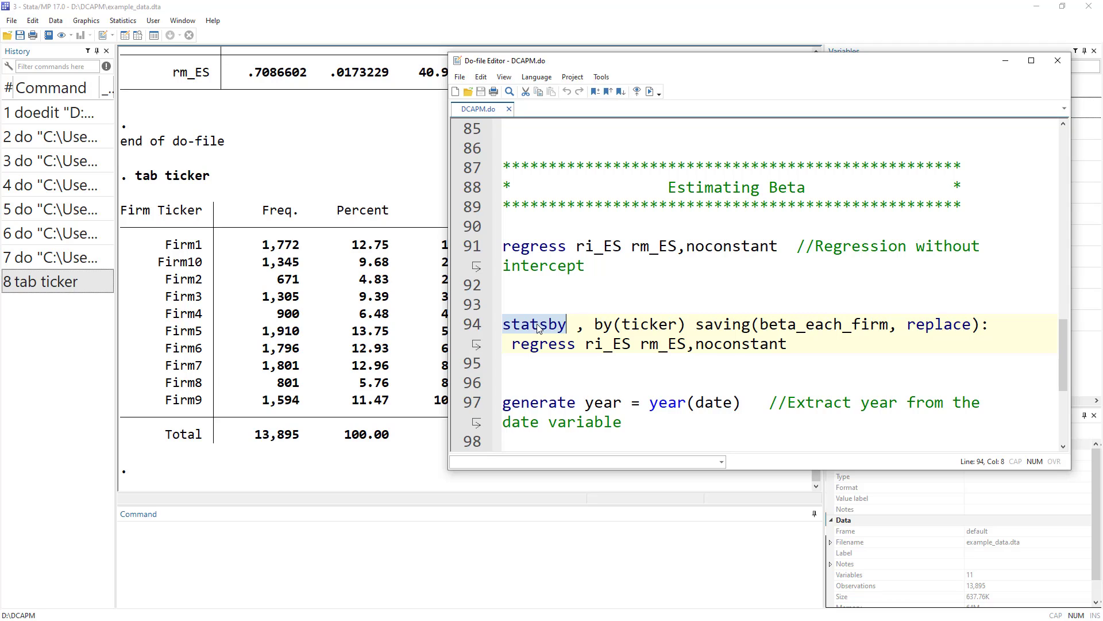
{"action": "double_click", "coordinate": [553, 330]}
{"action": "left_click_drag", "start_coordinate": [595, 325], "coordinate": [685, 324]}
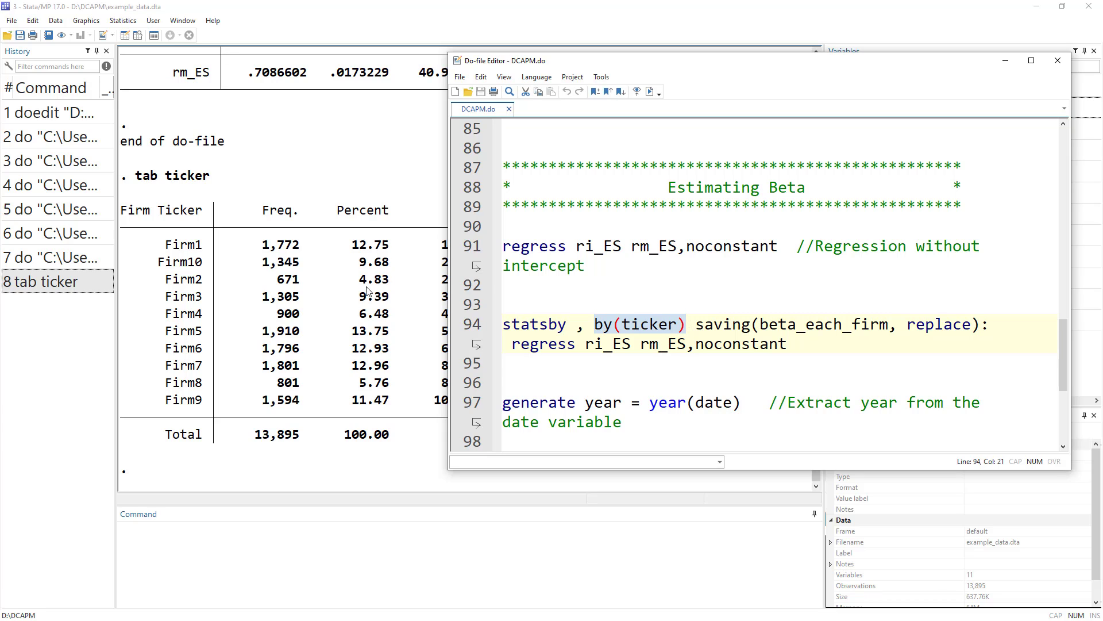
{"action": "left_click_drag", "start_coordinate": [696, 324], "coordinate": [787, 324]}
{"action": "double_click", "coordinate": [818, 325]}
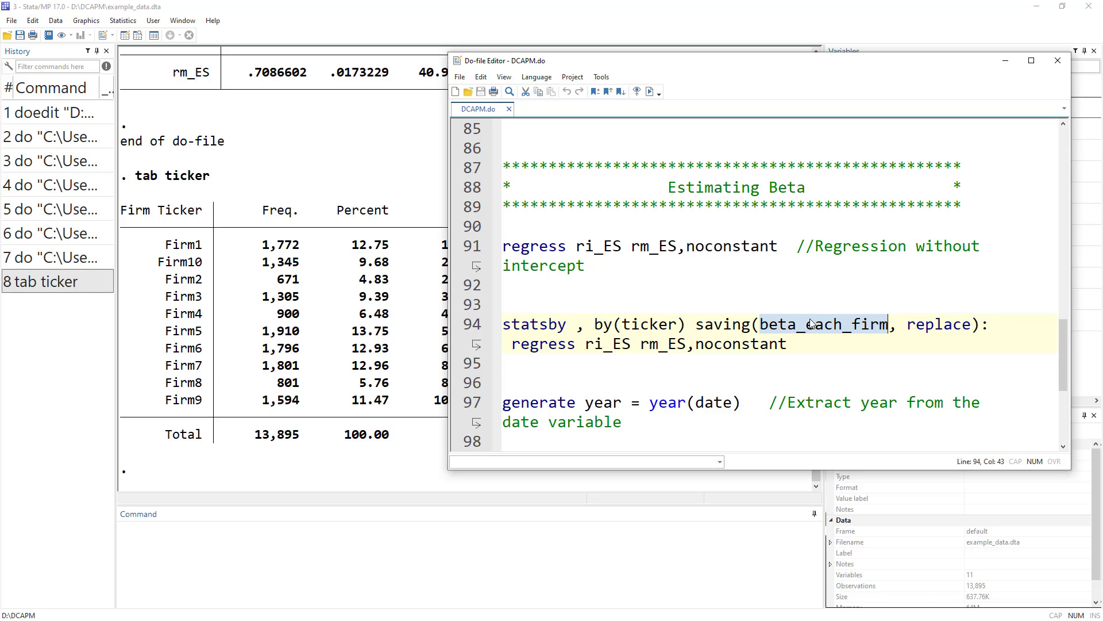
{"action": "double_click", "coordinate": [535, 347]}
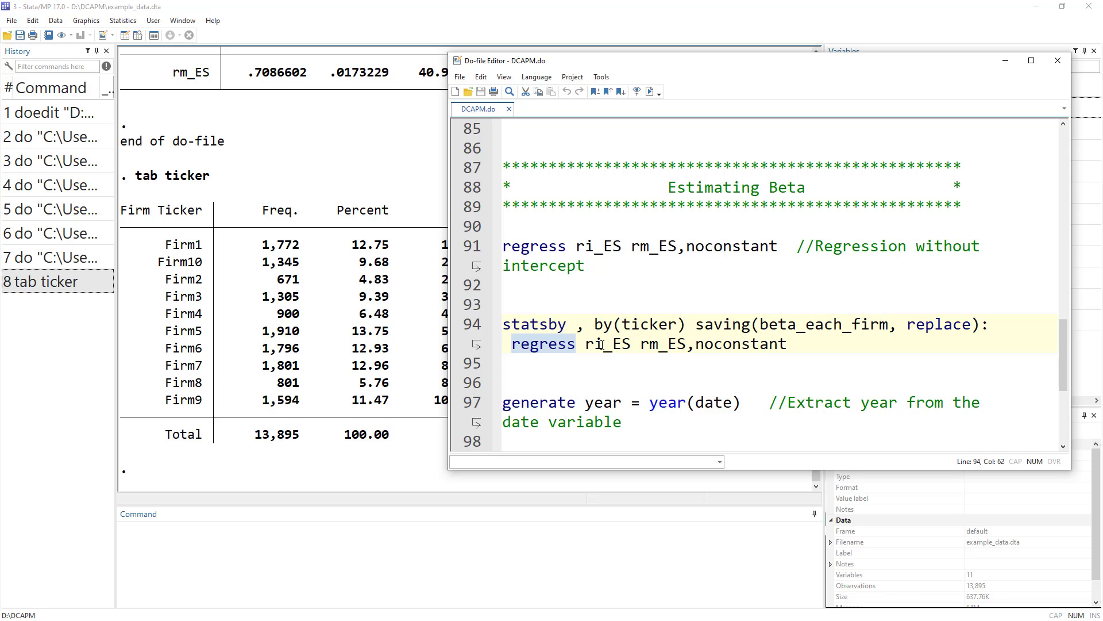
{"action": "double_click", "coordinate": [602, 344]}
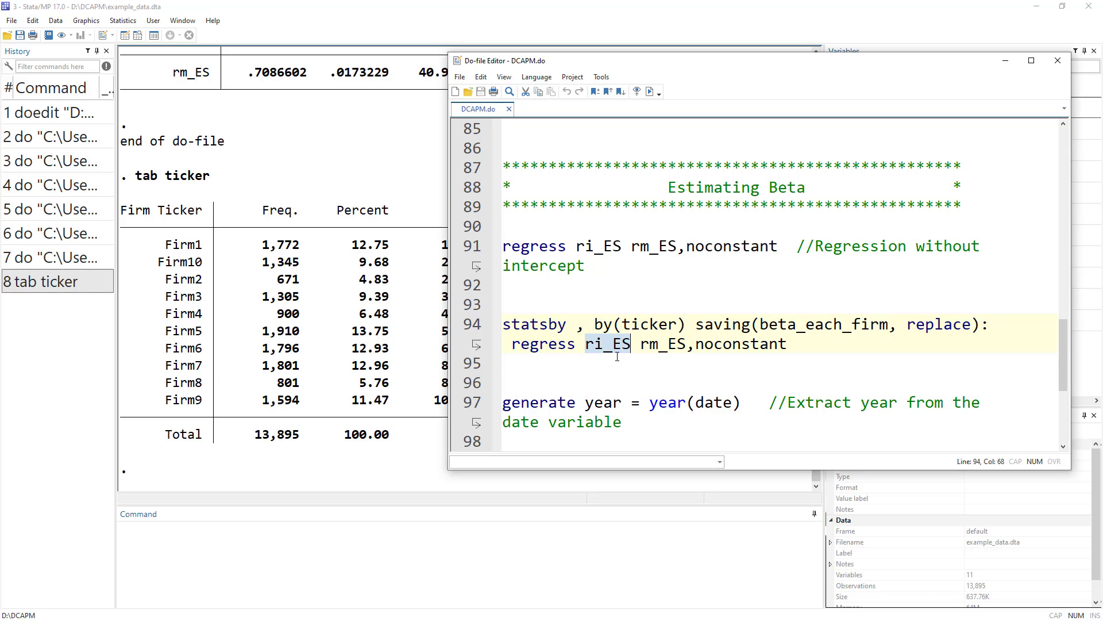
{"action": "double_click", "coordinate": [659, 345]}
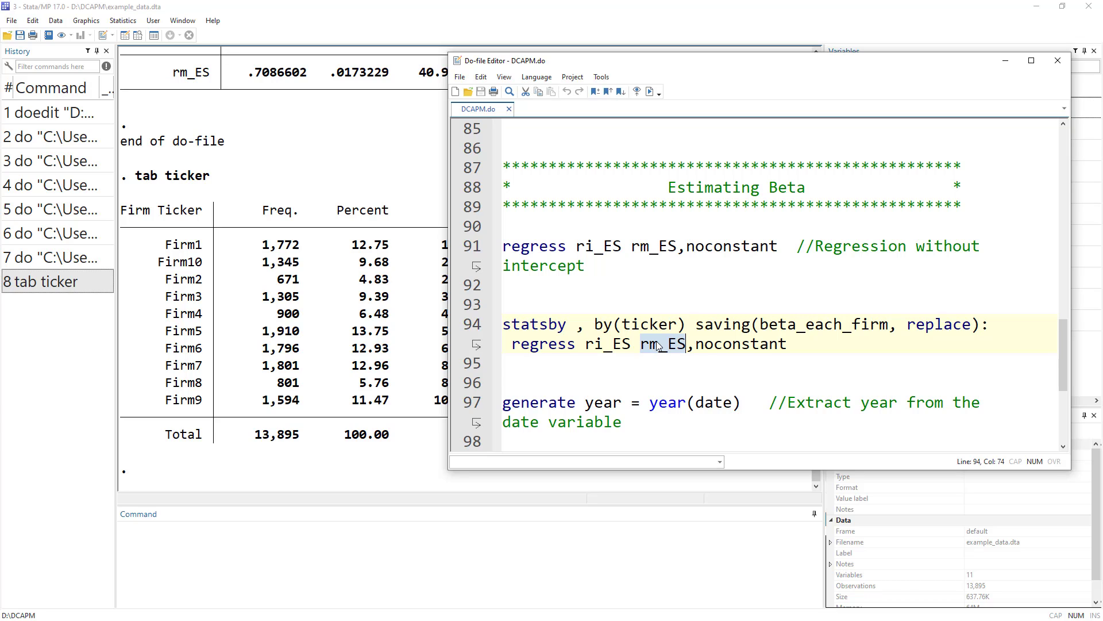
{"action": "double_click", "coordinate": [716, 344]}
{"action": "left_click", "coordinate": [474, 329]}
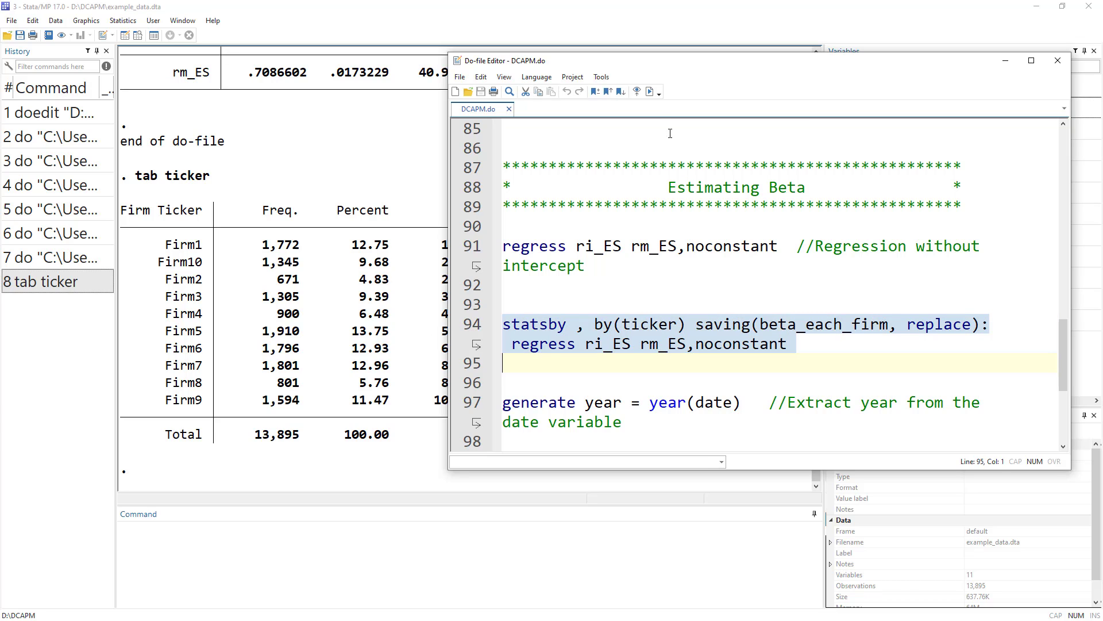
Step: Run the statsby line to save one no-intercept rm_ES beta per firm in beta_each_firm.dta
{"action": "left_click", "coordinate": [649, 91]}
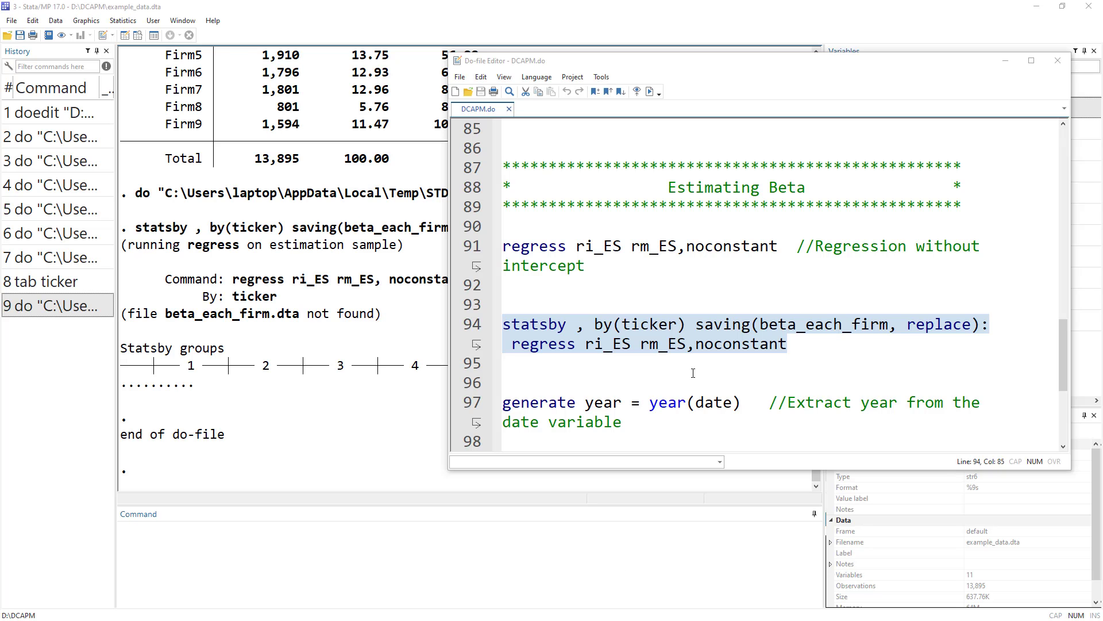
{"action": "scroll", "coordinate": [667, 353], "scroll_direction": "down", "scroll_amount": 2}
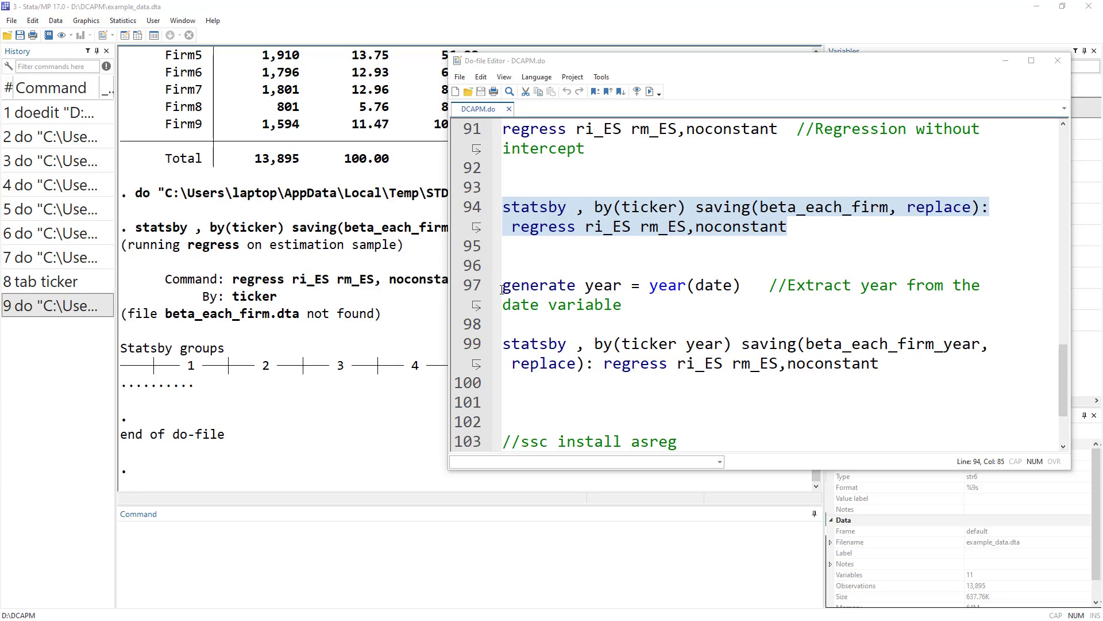
Step: Create year from date, then run statsby by(ticker year) to get 72 firm-year rm_ES betas
{"action": "left_click_drag", "start_coordinate": [503, 289], "coordinate": [622, 305]}
{"action": "left_click", "coordinate": [650, 93]}
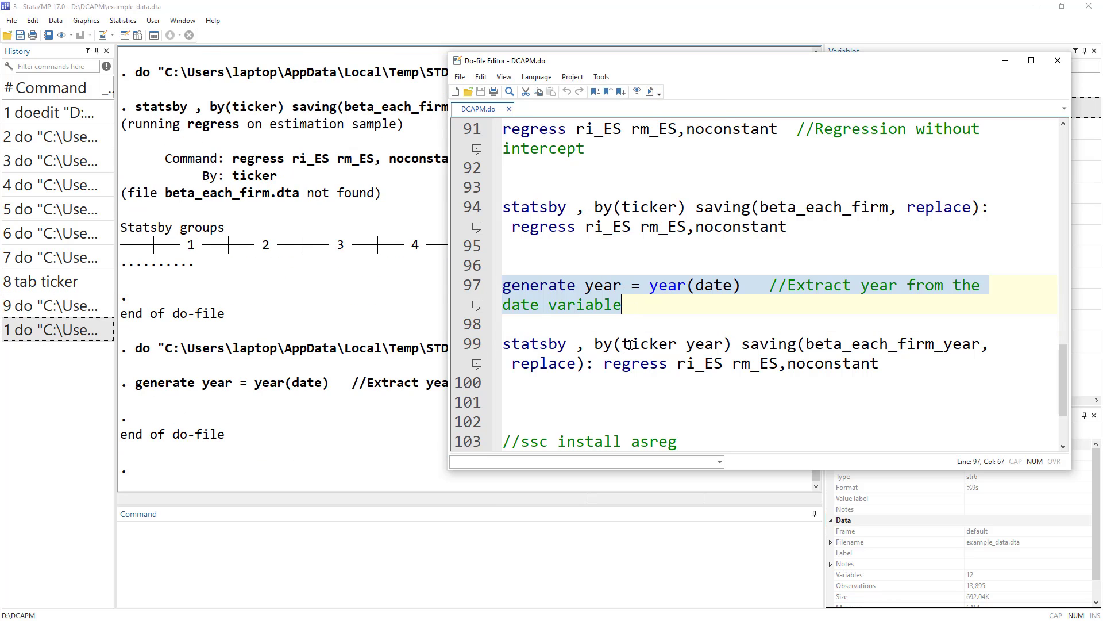
{"action": "left_click", "coordinate": [594, 343]}
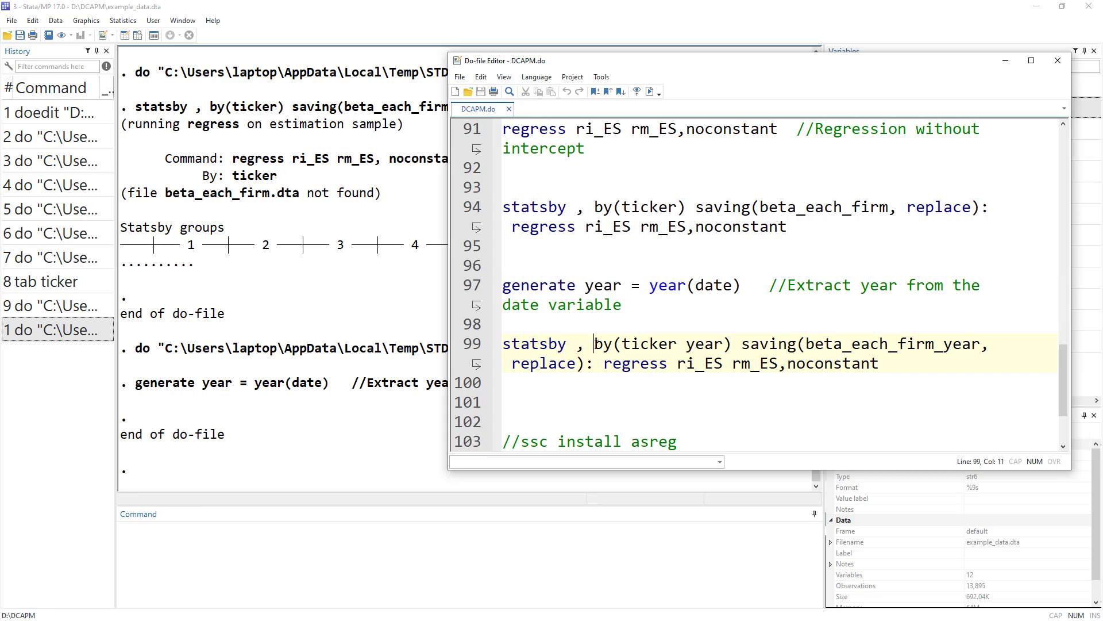
{"action": "double_click", "coordinate": [632, 343]}
{"action": "left_click", "coordinate": [652, 345]}
{"action": "left_click", "coordinate": [712, 345]}
{"action": "left_click_drag", "start_coordinate": [603, 363], "coordinate": [886, 368]}
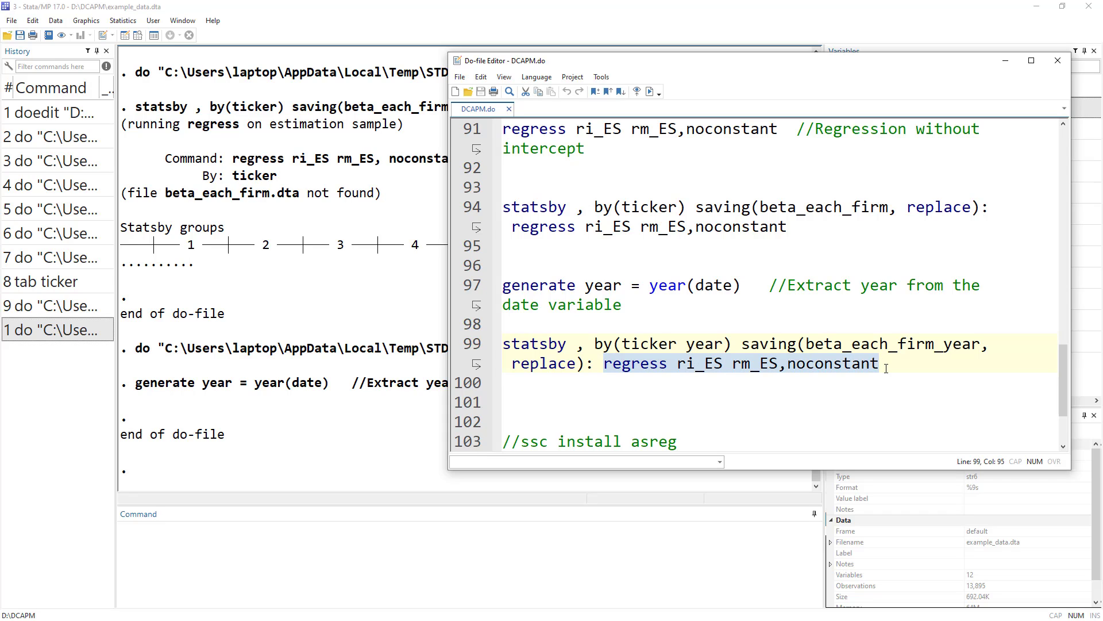
{"action": "double_click", "coordinate": [641, 343]}
{"action": "double_click", "coordinate": [713, 345]}
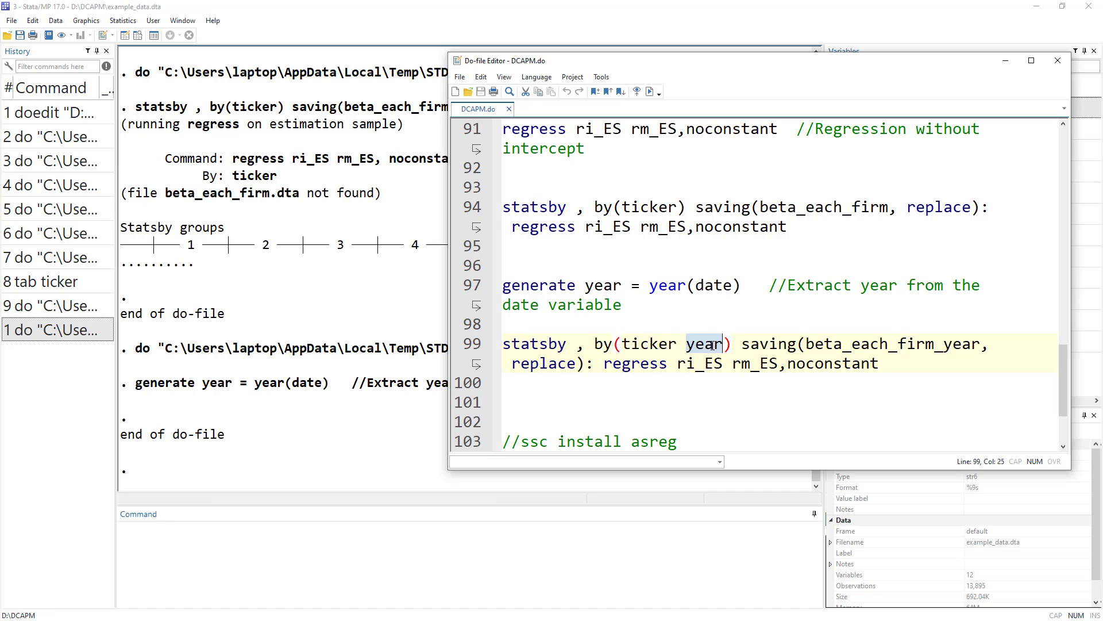
{"action": "left_click", "coordinate": [472, 345]}
{"action": "left_click", "coordinate": [649, 92]}
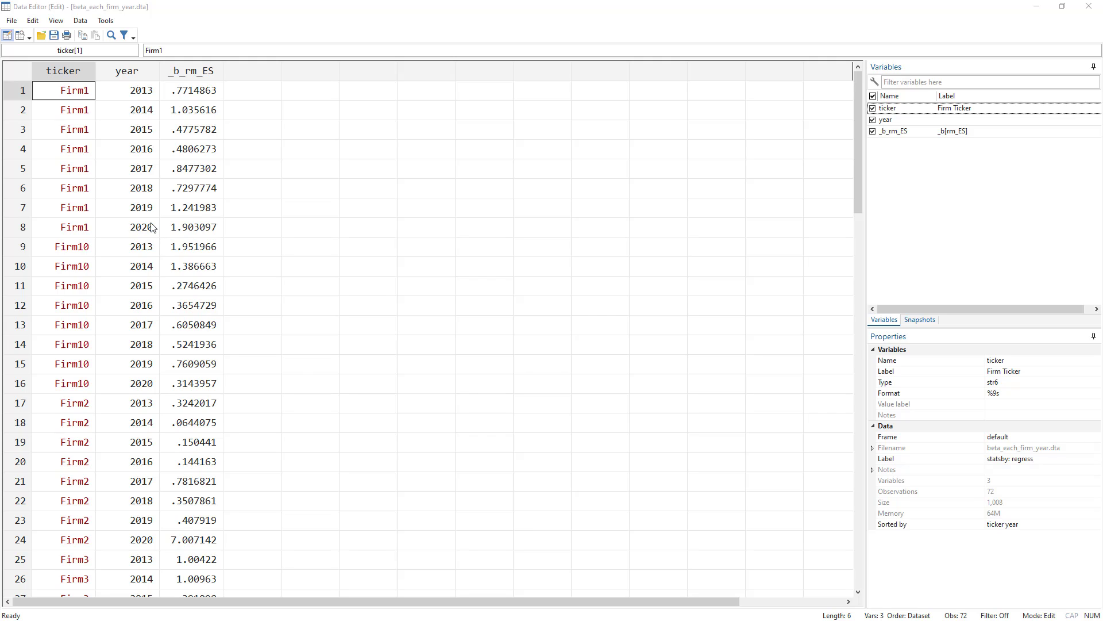
Step: Highlight Firm1's yearly beta rows, 2013 to 2020, in the Data Editor
{"action": "left_click_drag", "start_coordinate": [74, 92], "coordinate": [207, 225]}
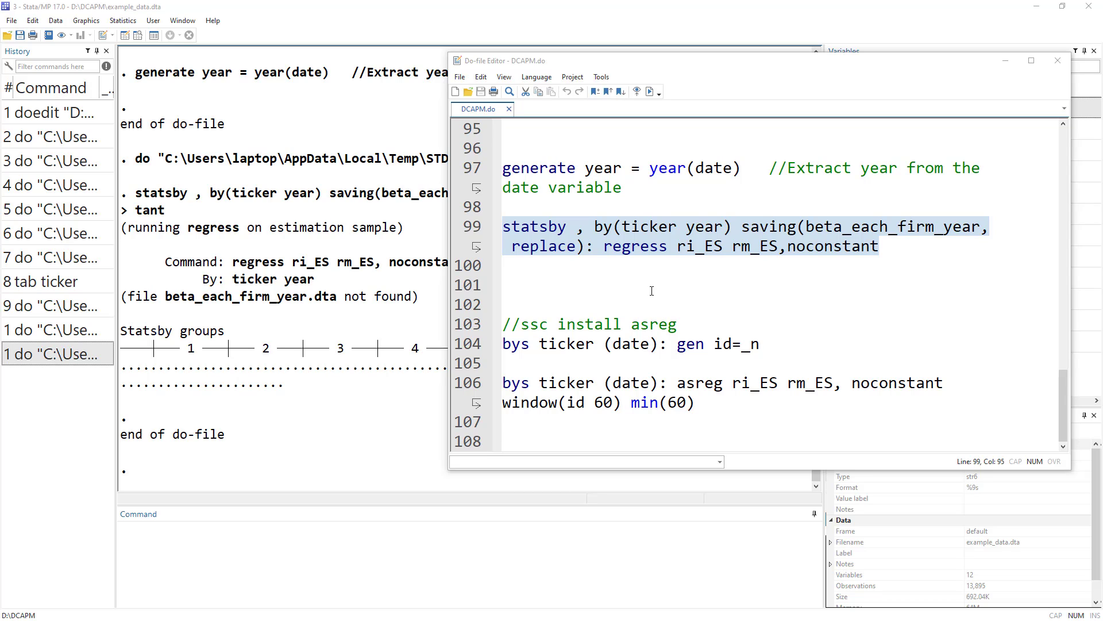
Step: Run line 104 to number each firm's observations in id
{"action": "double_click", "coordinate": [658, 323]}
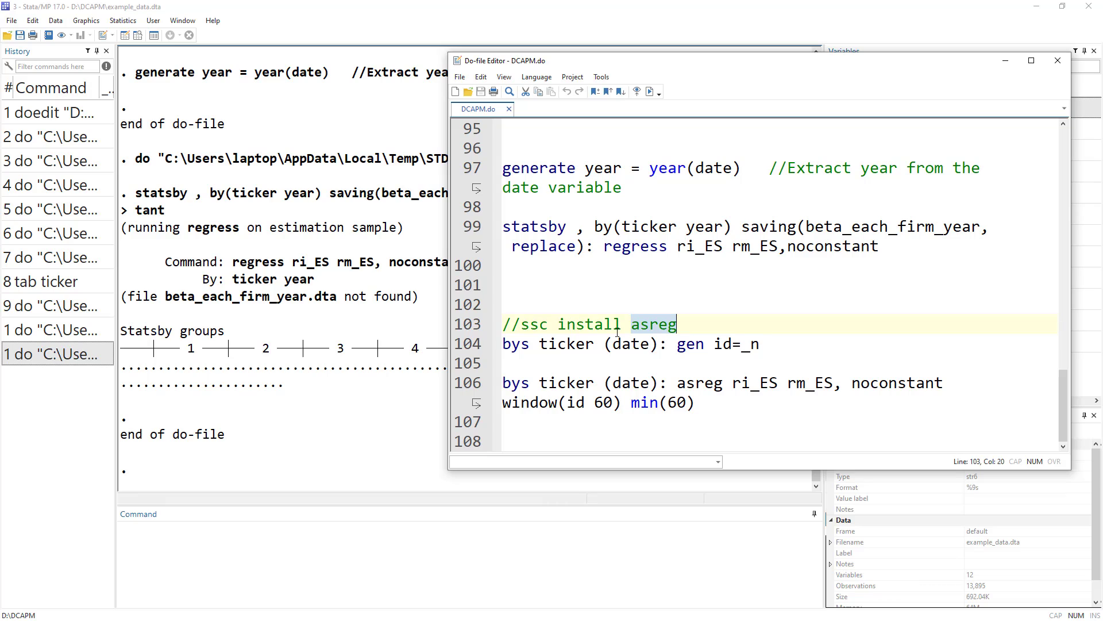
{"action": "double_click", "coordinate": [711, 388]}
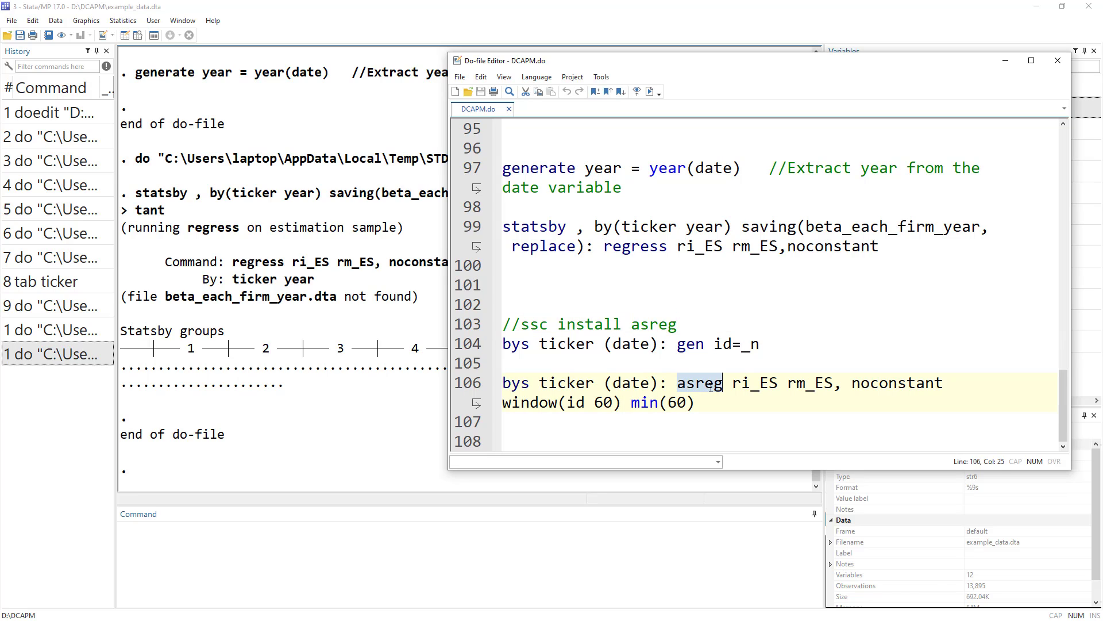
{"action": "left_click", "coordinate": [466, 343]}
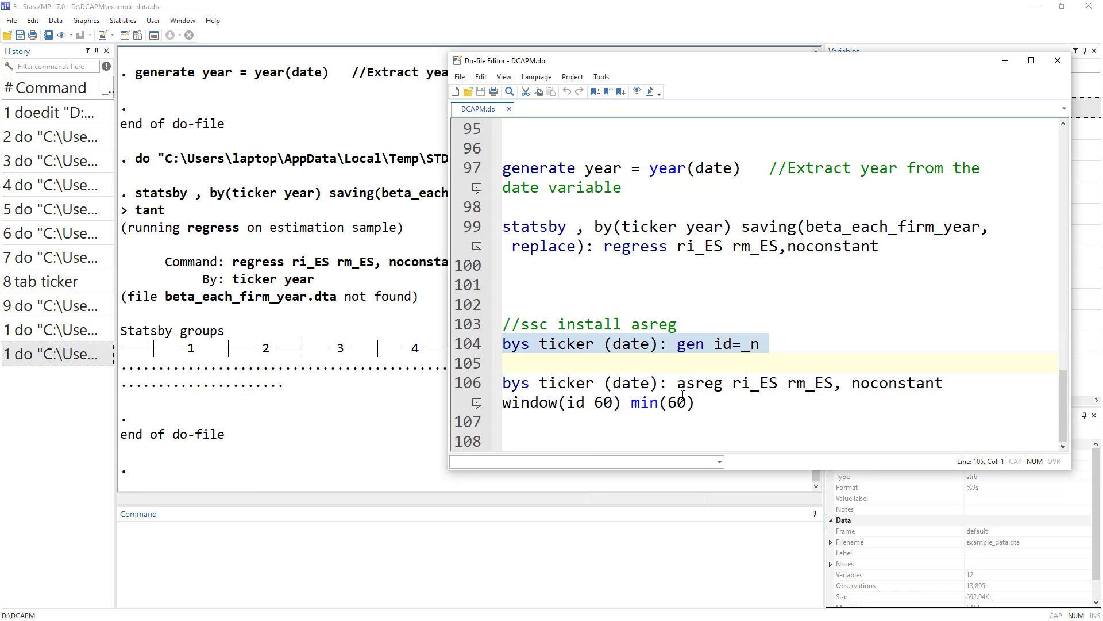
{"action": "left_click", "coordinate": [649, 92]}
Step: Run the asreg rolling regression with window(id 60) and noconstant, giving 17 variables
{"action": "left_click", "coordinate": [466, 389]}
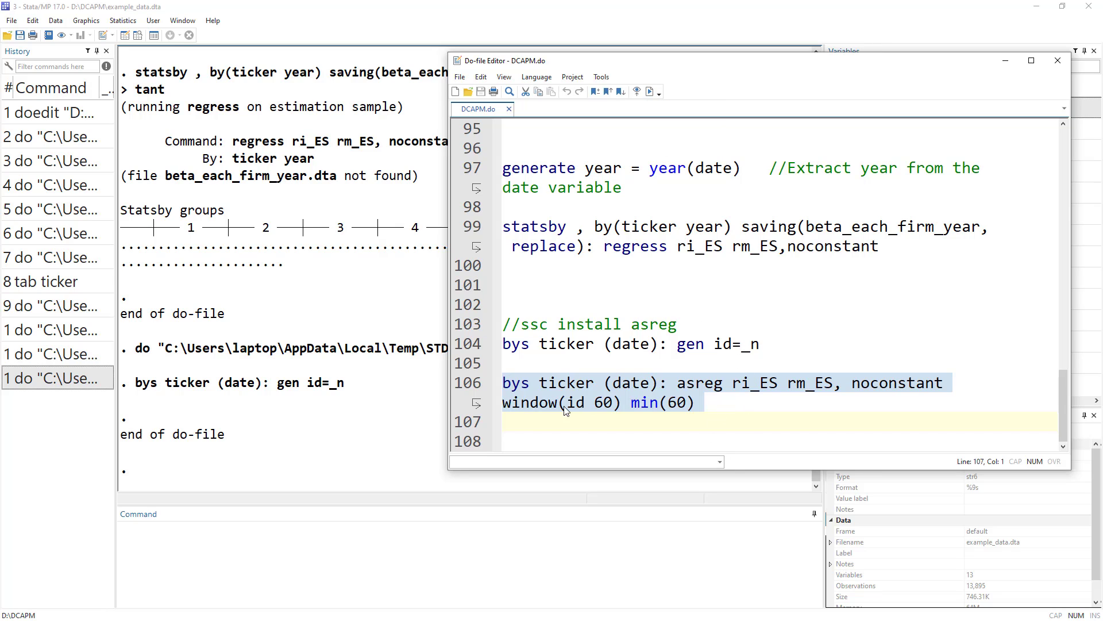
{"action": "double_click", "coordinate": [604, 403]}
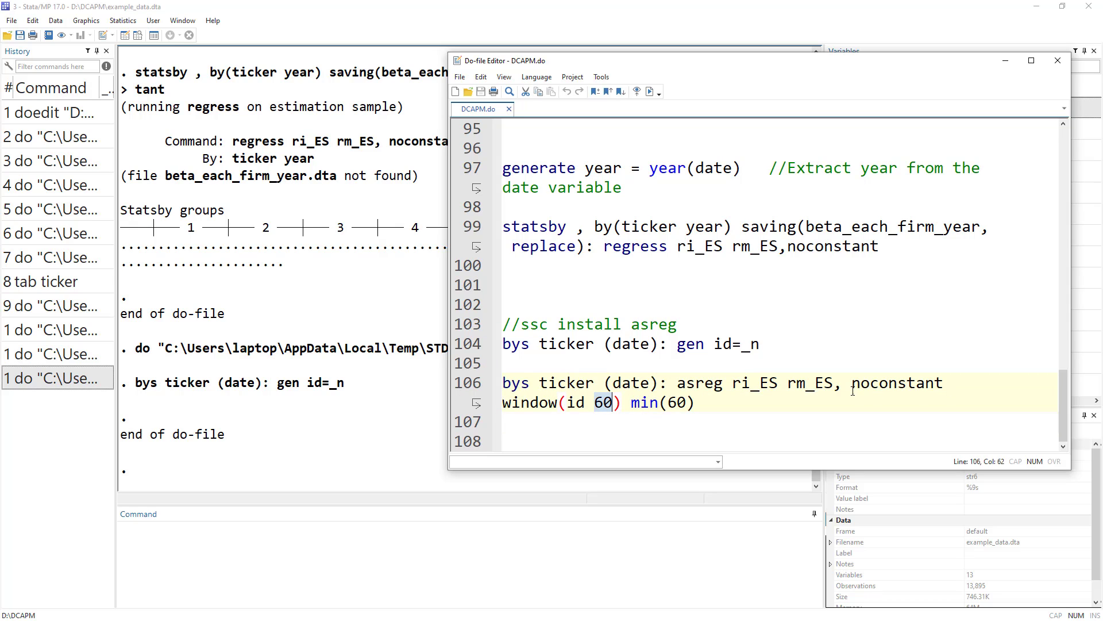
{"action": "double_click", "coordinate": [871, 385]}
{"action": "left_click", "coordinate": [459, 389]}
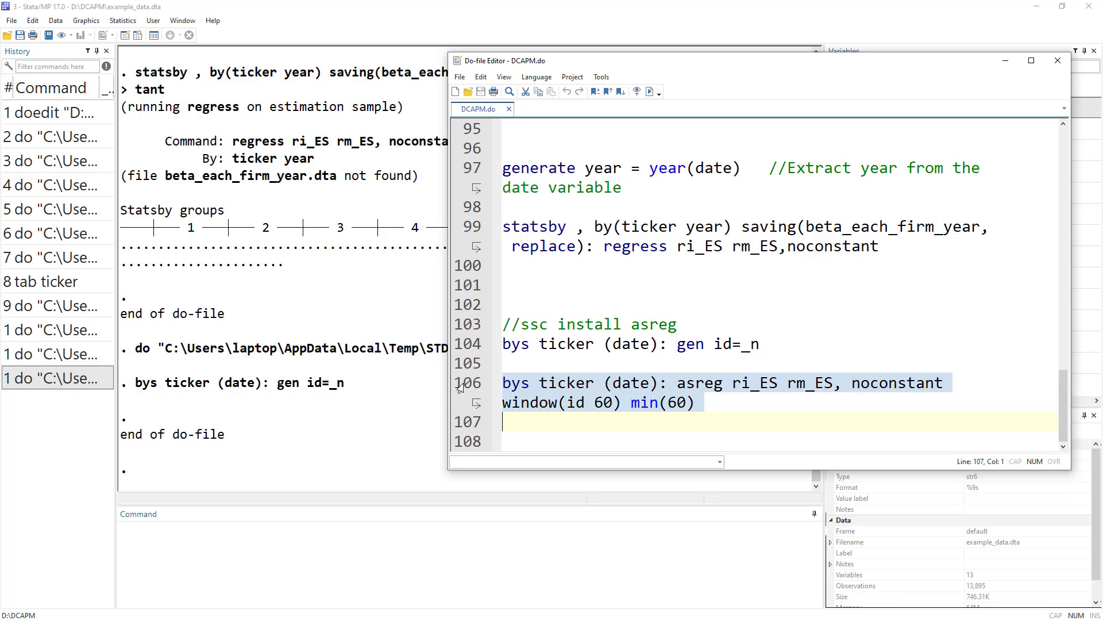
{"action": "left_click", "coordinate": [650, 91]}
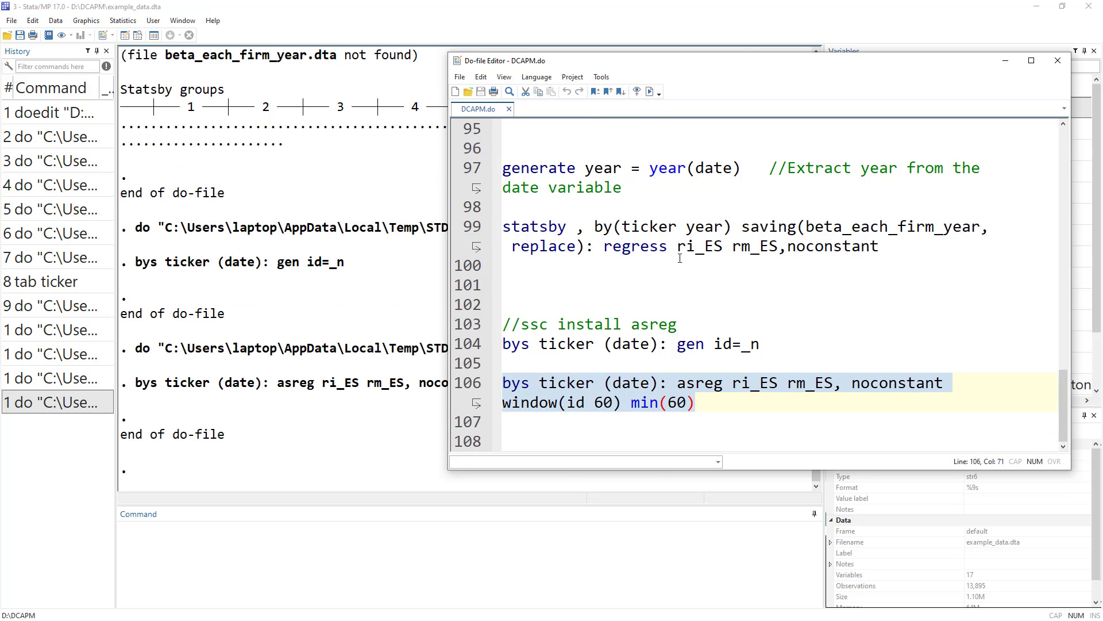
{"action": "left_click", "coordinate": [379, 339]}
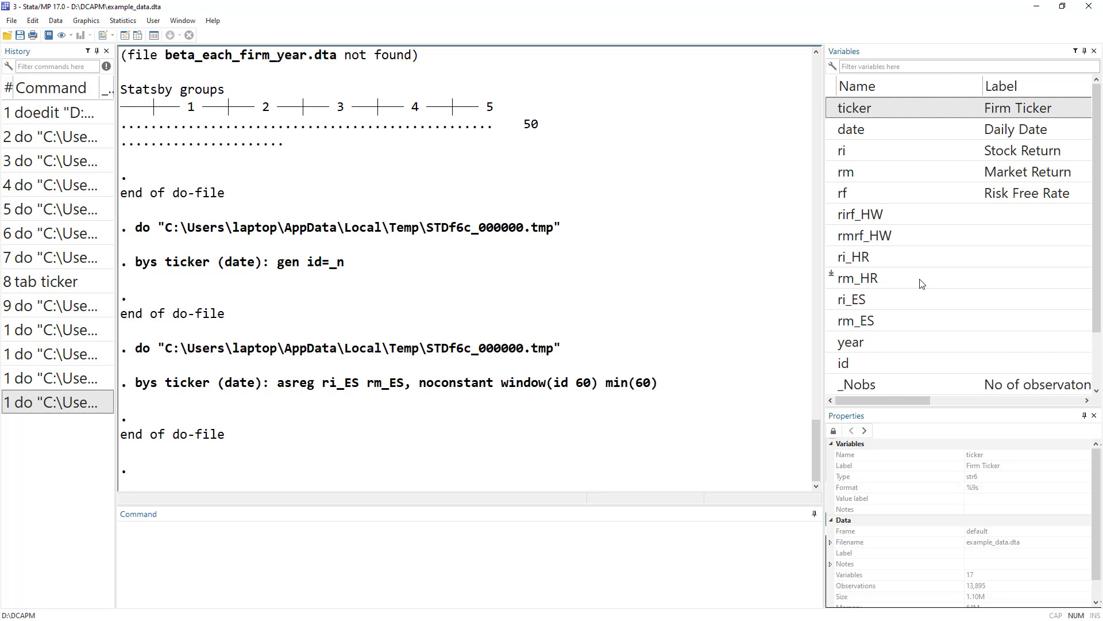
Step: Check the new _Nobs, _R2, _adjR2 and _b_rm_ES variables, then show DCAPM.do line 85 beside them
{"action": "scroll", "coordinate": [921, 283], "scroll_direction": "down", "scroll_amount": 1}
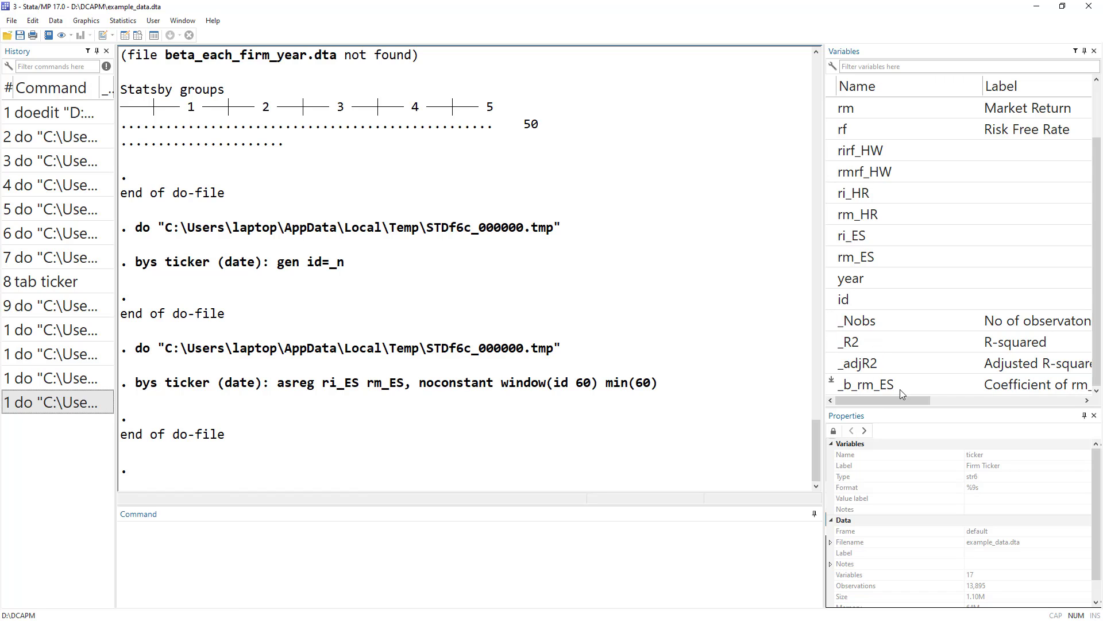
{"action": "left_click_drag", "start_coordinate": [900, 400], "coordinate": [874, 397]}
{"action": "key", "text": "alt+Tab"}
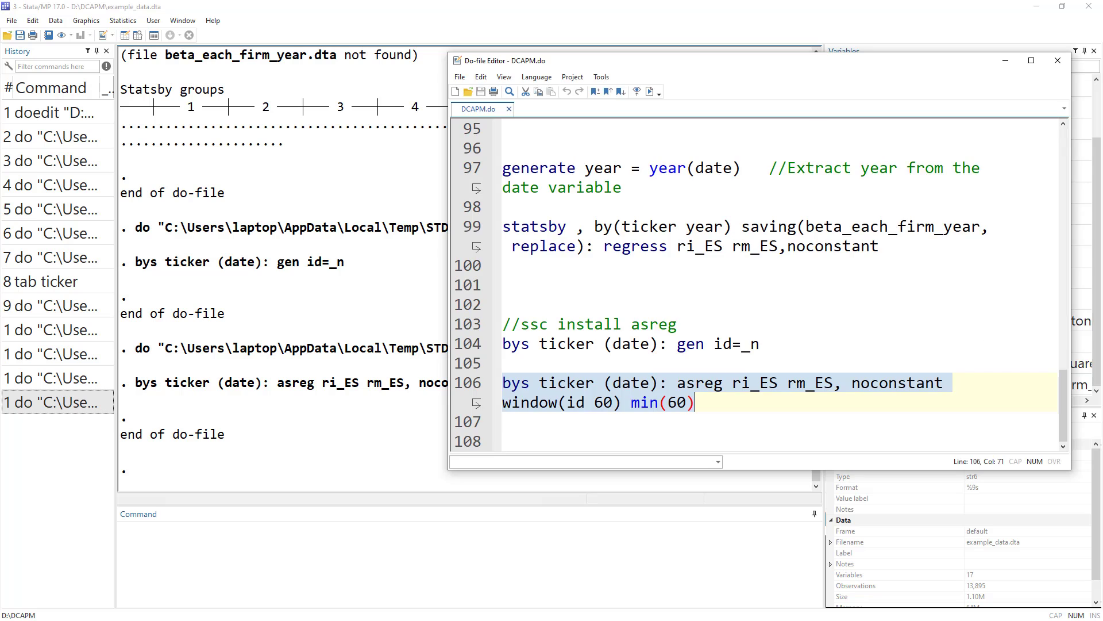
{"action": "left_click", "coordinate": [724, 246]}
{"action": "scroll", "coordinate": [723, 253], "scroll_direction": "up", "scroll_amount": 4}
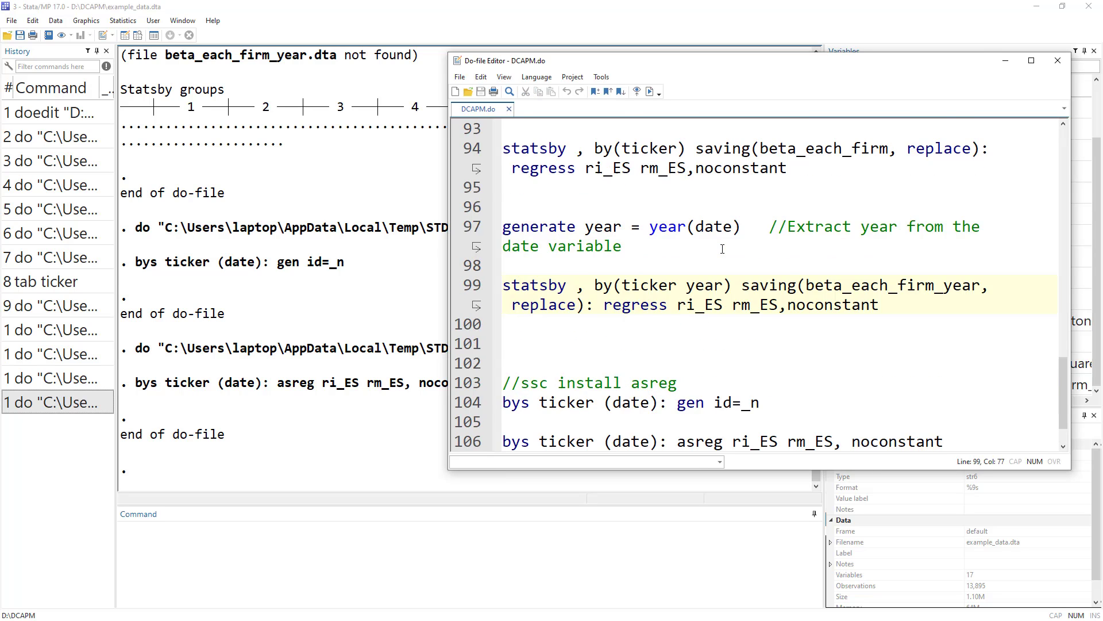
{"action": "left_click_drag", "start_coordinate": [853, 57], "coordinate": [568, 33]}
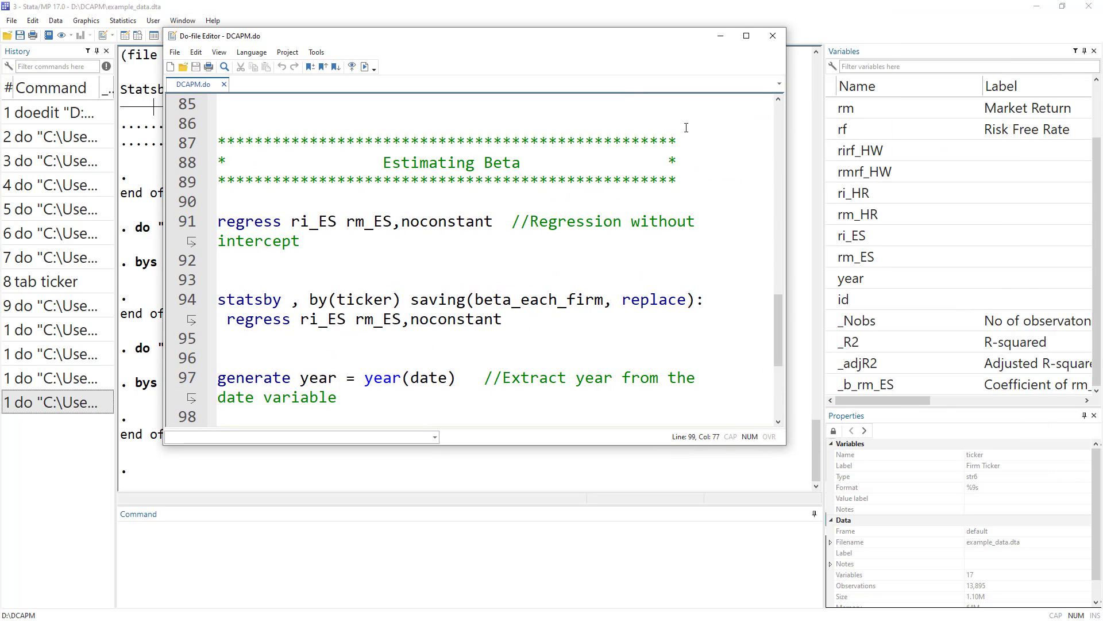